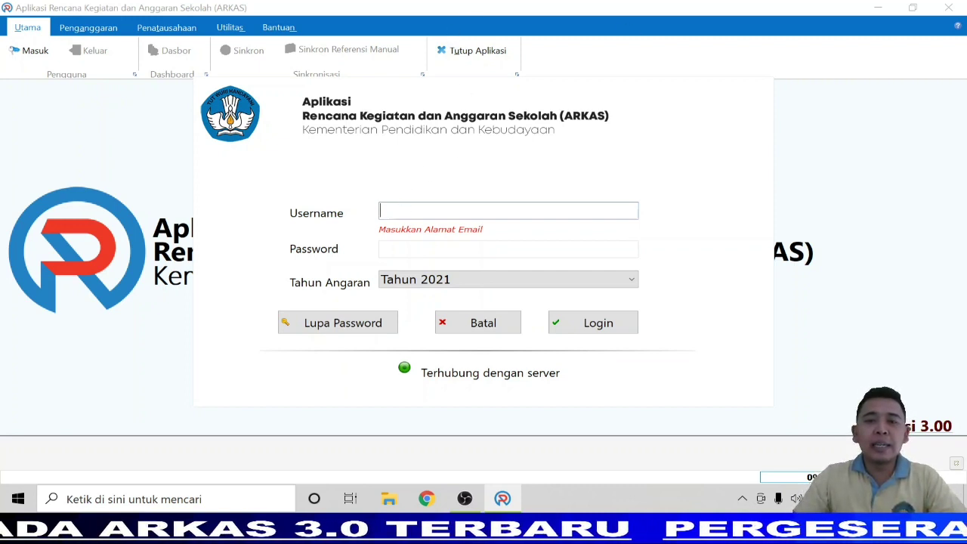
- Log in for budget year 2021 with the school's account e-mail as username and the account password
key(ctrl+v)
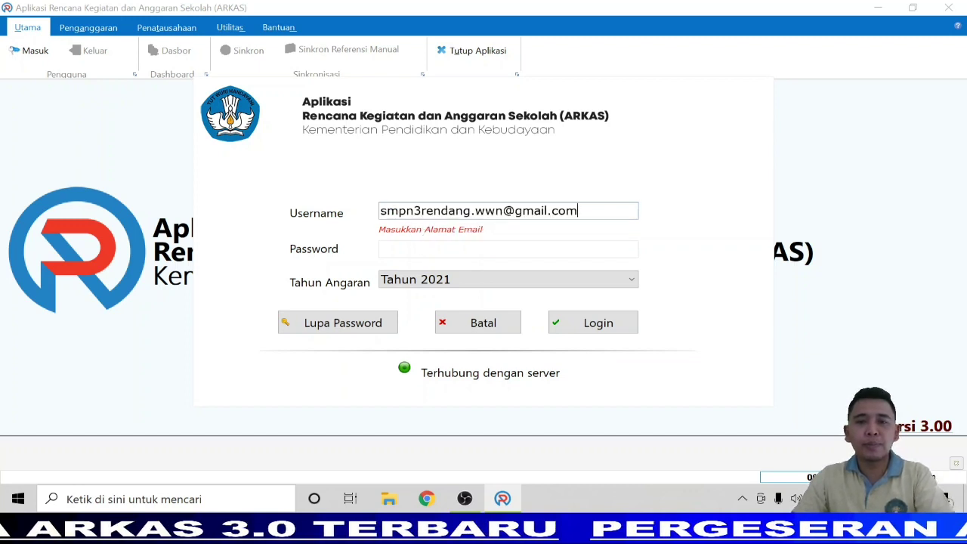
key(Tab)
text(********)
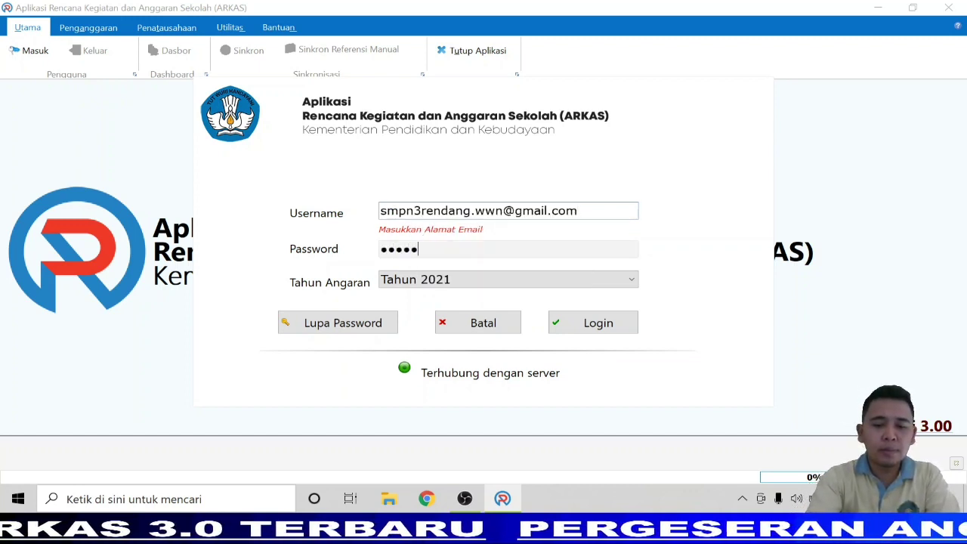
key(Return)
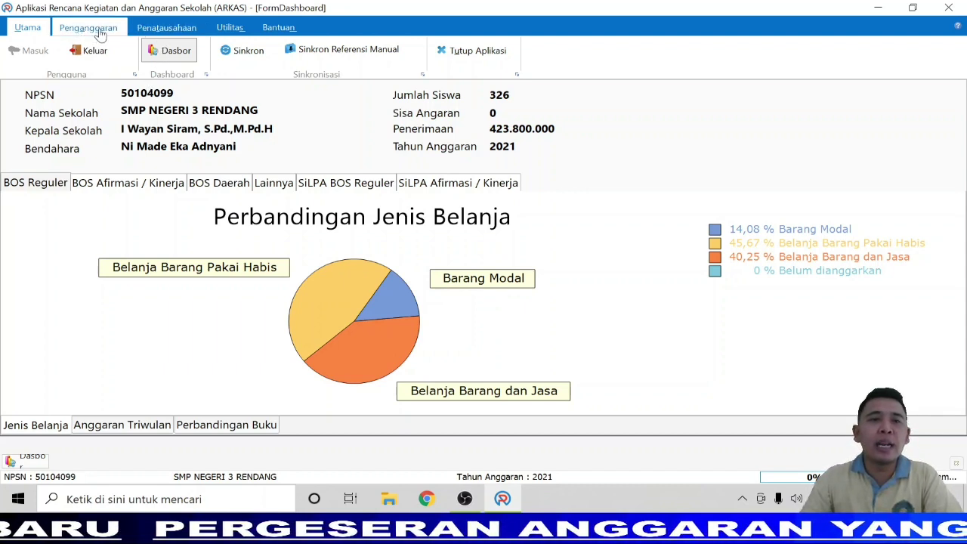
- Create a budget shift (Pergeseran) for BOS Reguler from the worksheet activation form and confirm it
click(100, 34)
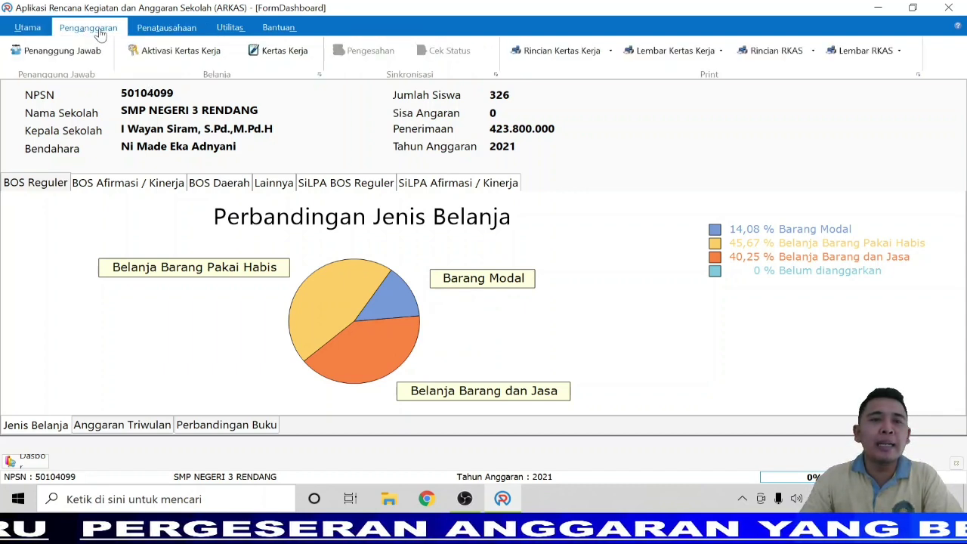
click(198, 49)
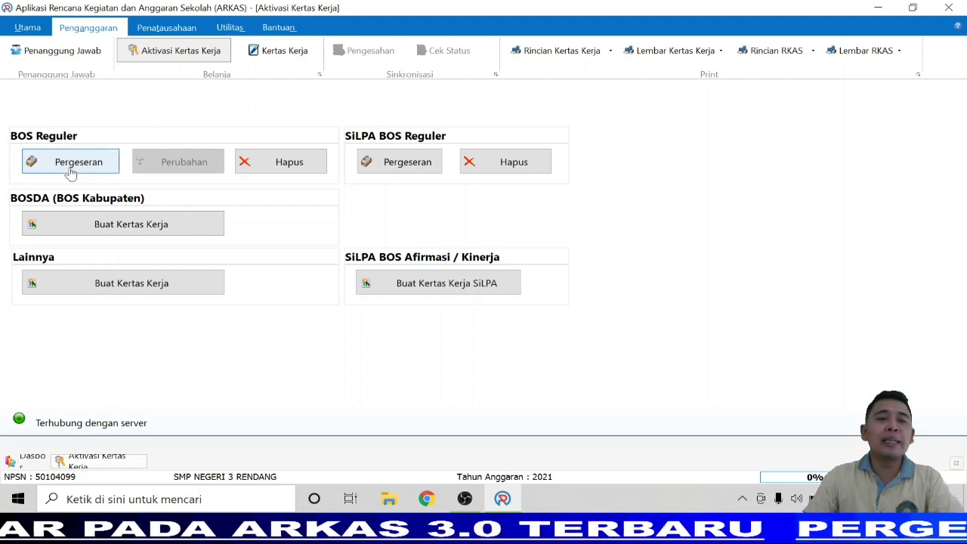
click(75, 170)
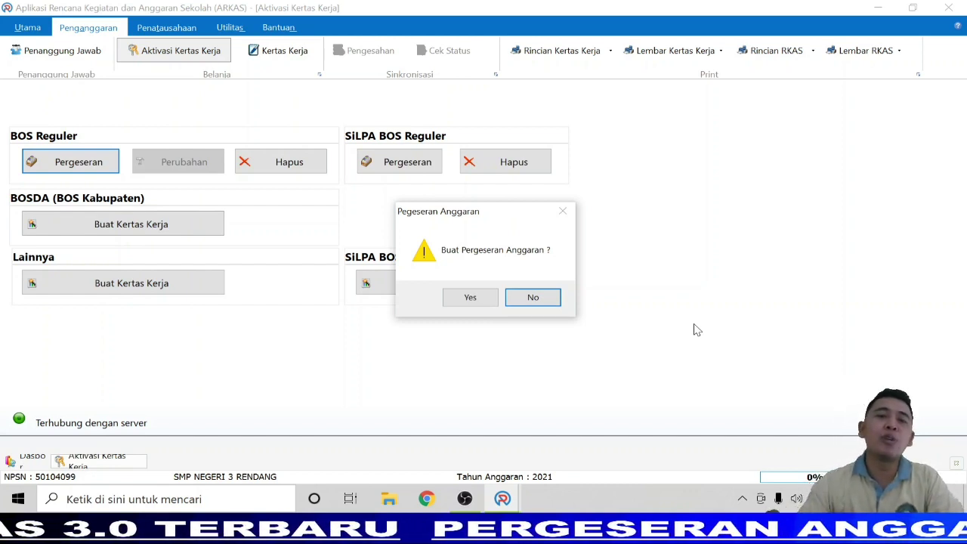
click(489, 298)
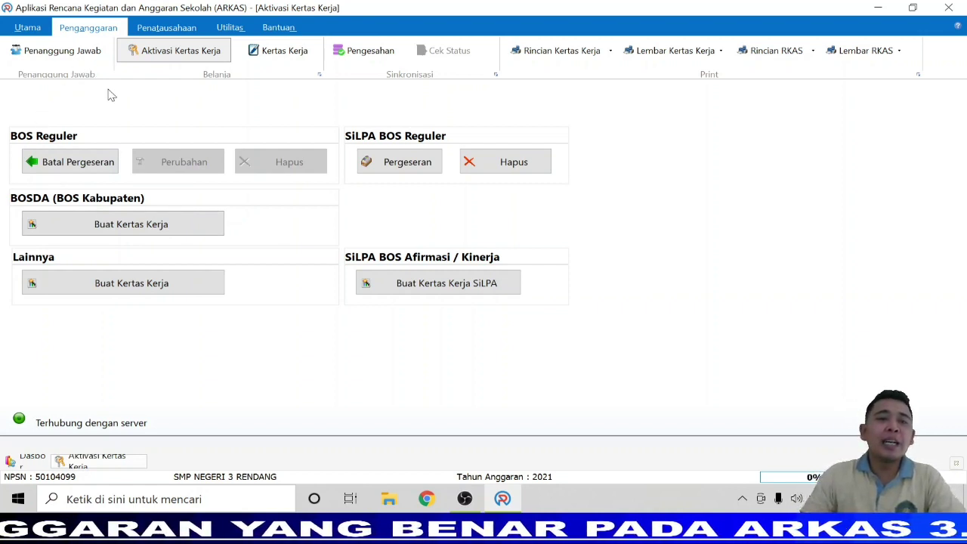
- Open the Kertas Kerja worksheet with BOS Reguler Revisi Ke 1 as the fund source
click(286, 55)
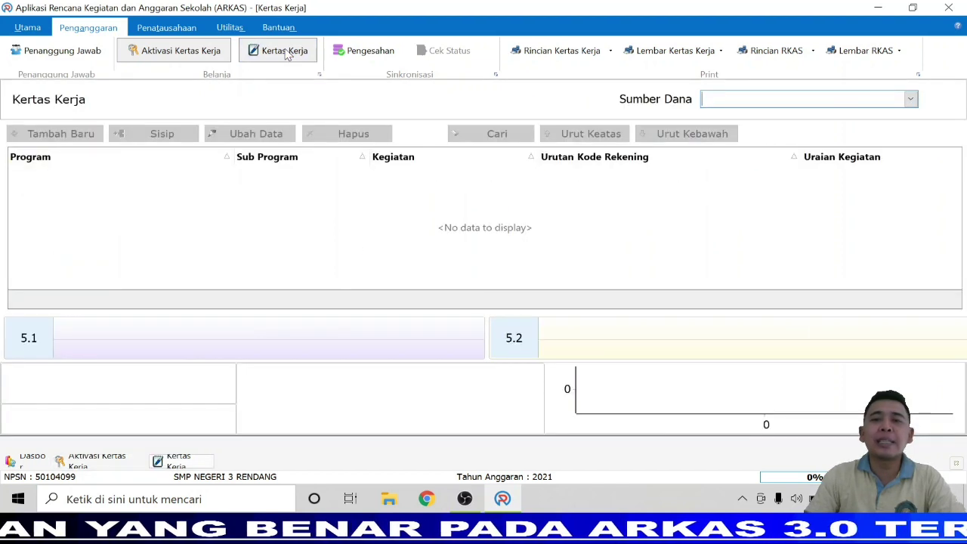
click(785, 105)
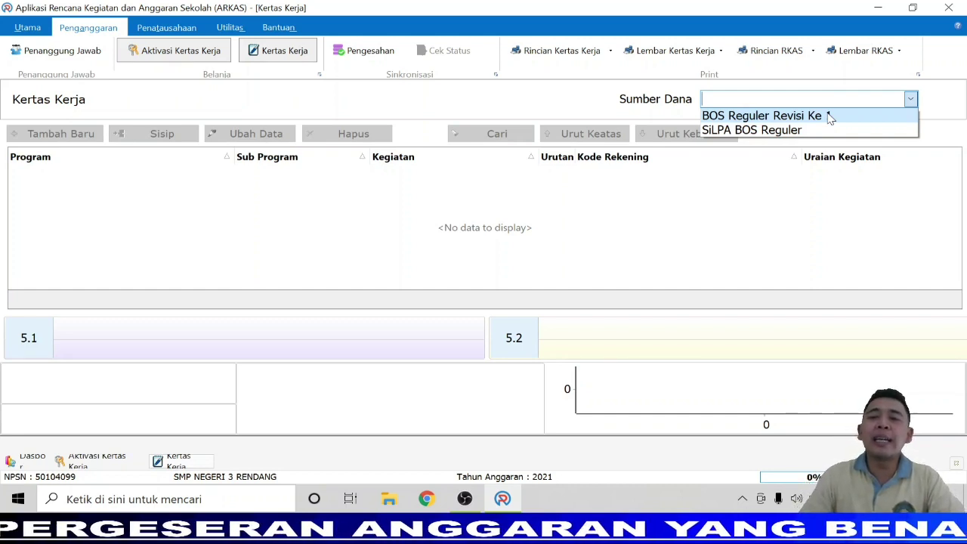
click(829, 117)
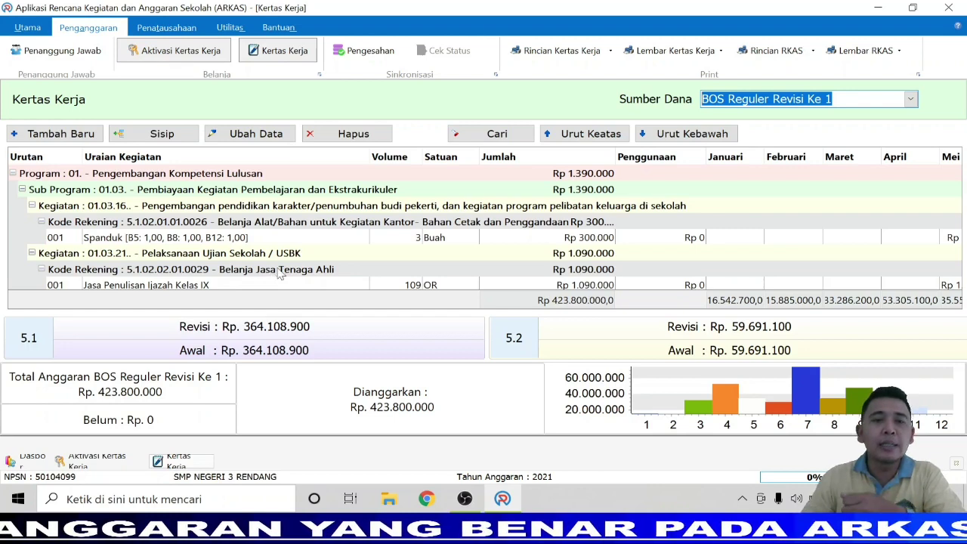
- Switch to File Explorer, open "arkas catatan Pergeseran" from the Documents folder and enlarge its window to fit the text
click(390, 502)
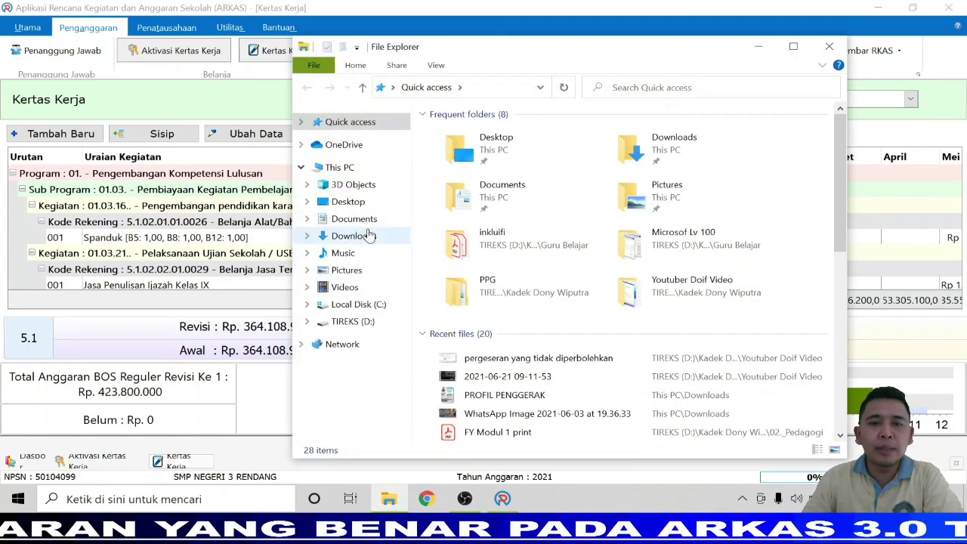
click(366, 221)
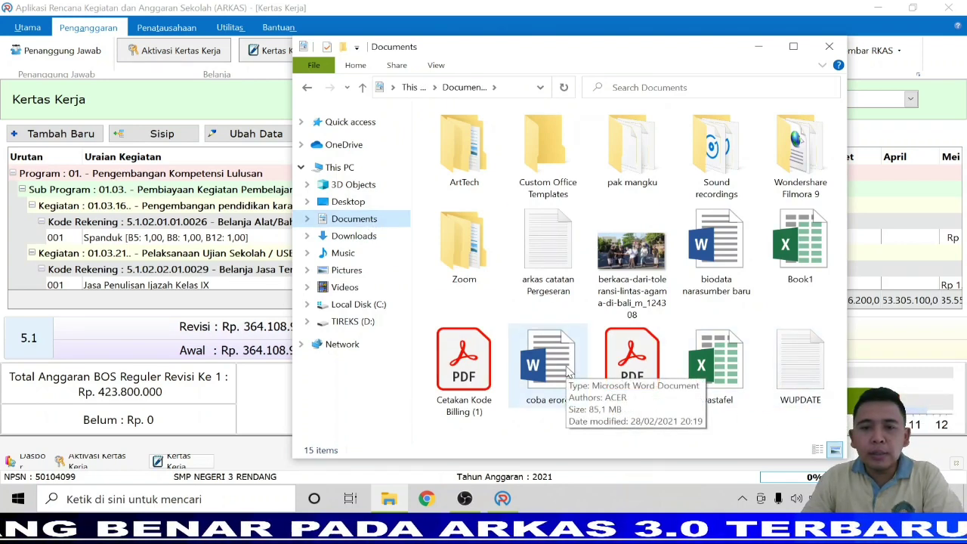
double_click(558, 250)
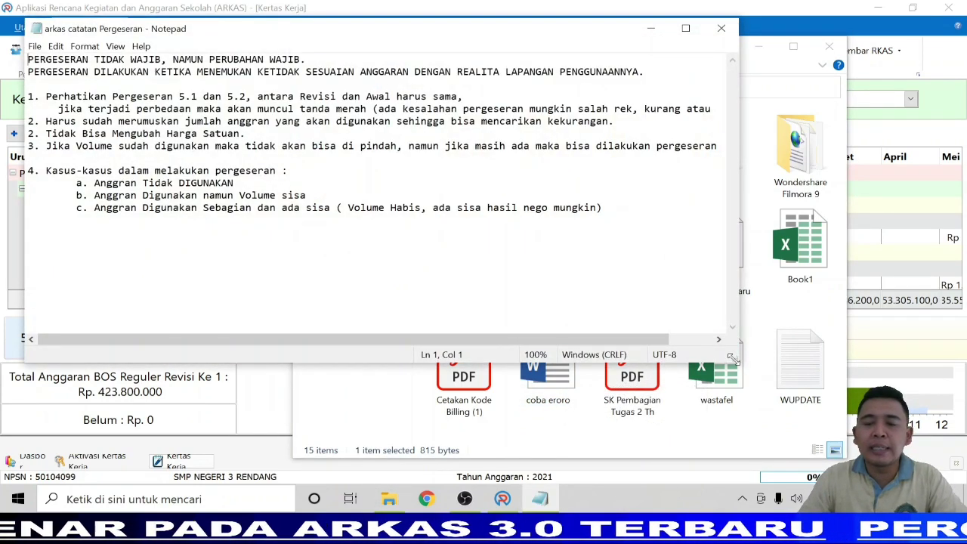
drag(737, 362, 785, 401)
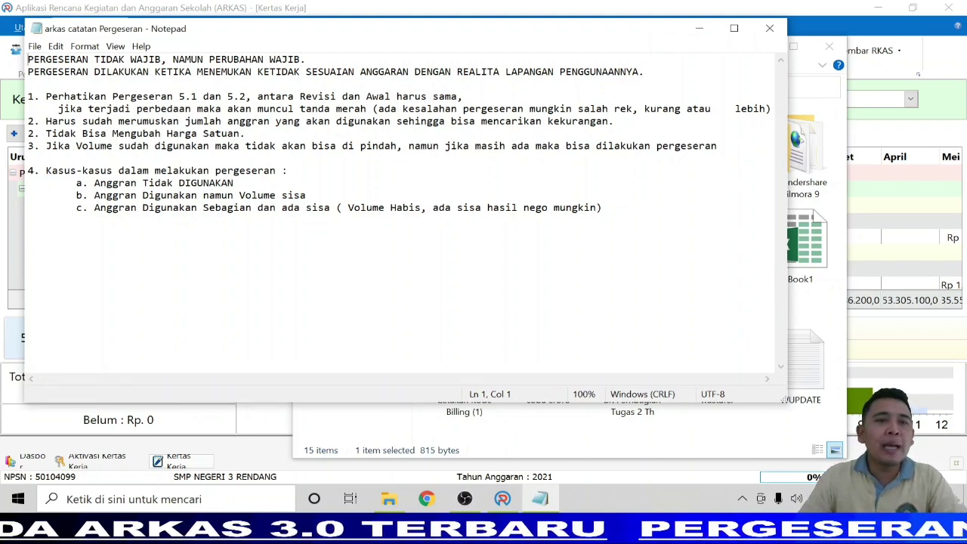
- Read the note about keeping Revisi and Awal equal for 5.1 and 5.2, and return to the worksheet
drag(45, 96, 470, 96)
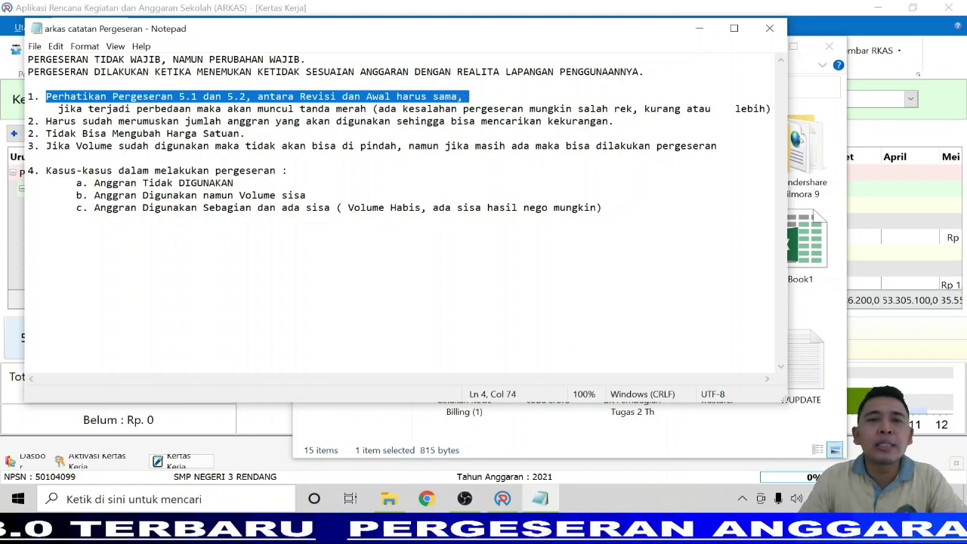
drag(58, 109, 771, 109)
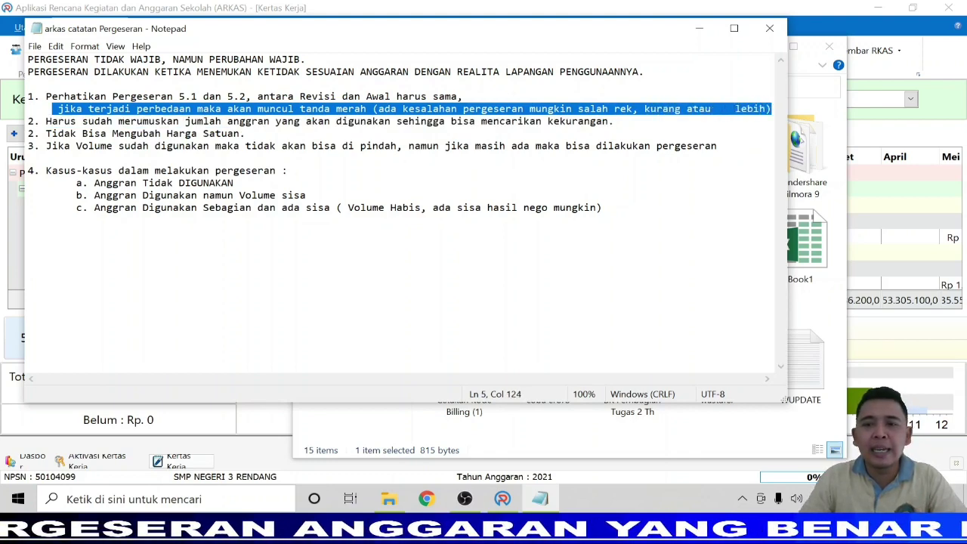
click(829, 47)
click(841, 330)
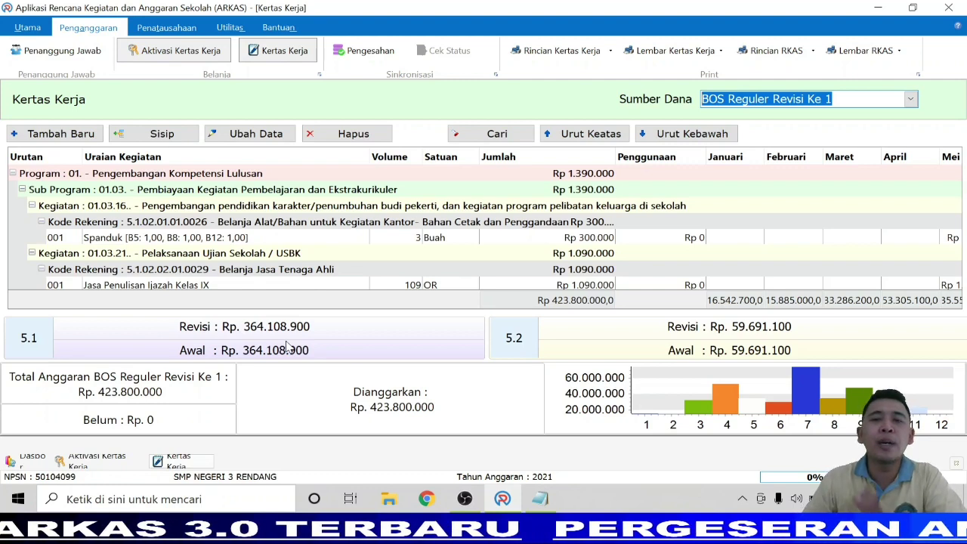
- Read the notes on planning the required budget amounts and on unit prices, and return to the worksheet
click(541, 499)
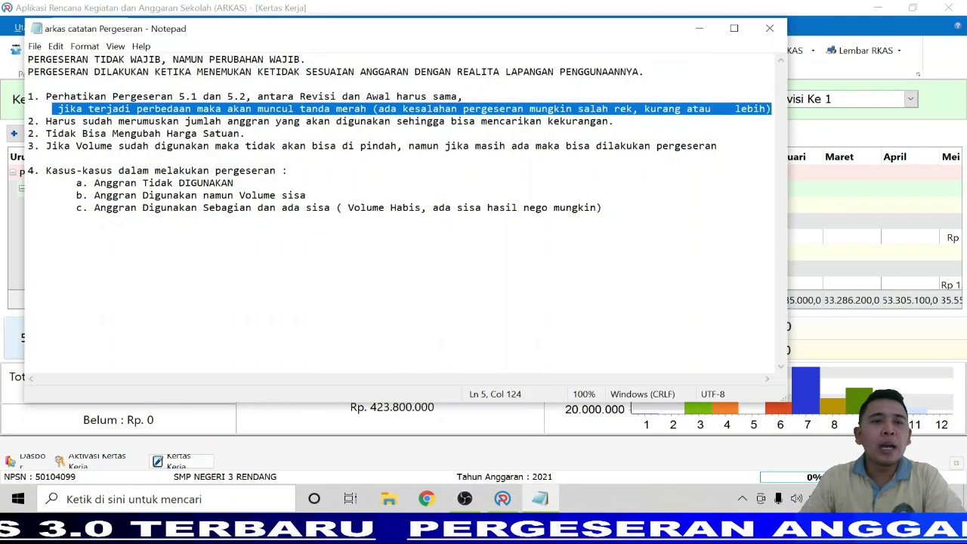
drag(46, 121, 615, 122)
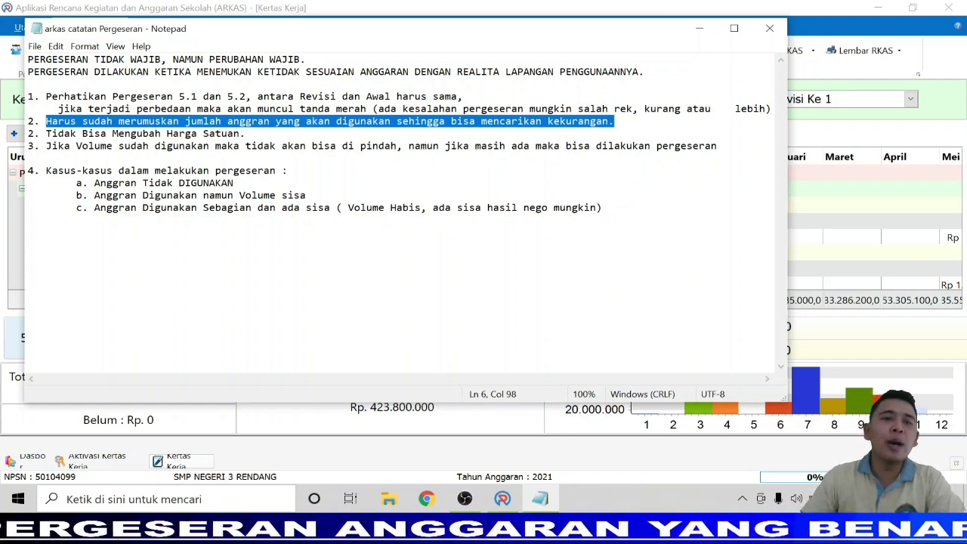
drag(52, 133, 245, 133)
click(812, 186)
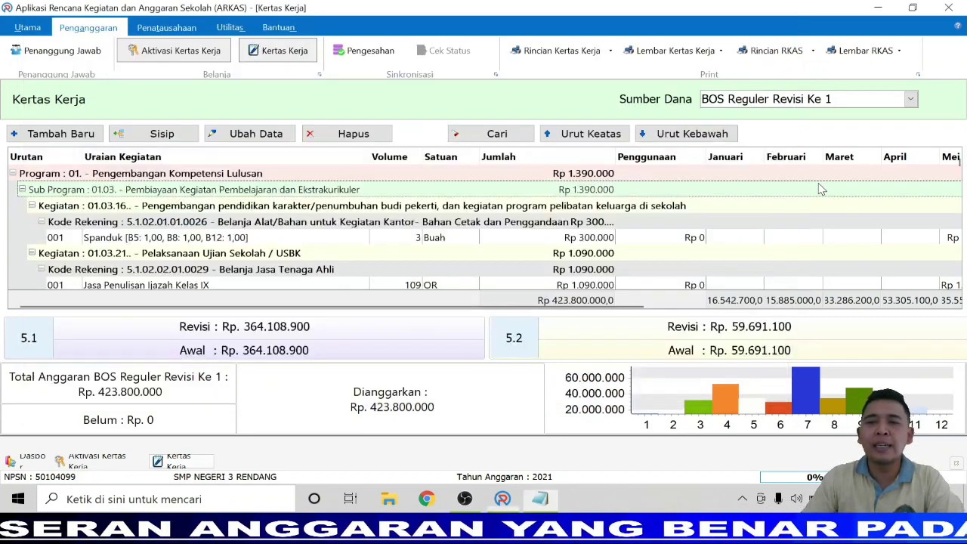
- Remove the Mei allocation from the Spanduk item under Kode Rekening 5.1.02.01.01.0026 and save the item
scroll(169, 257, down, 1)
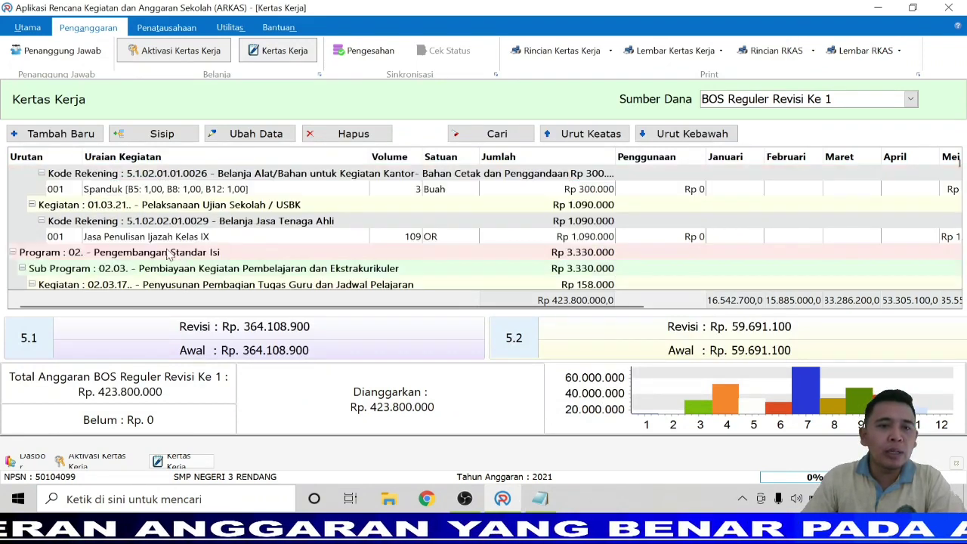
click(137, 195)
double_click(138, 195)
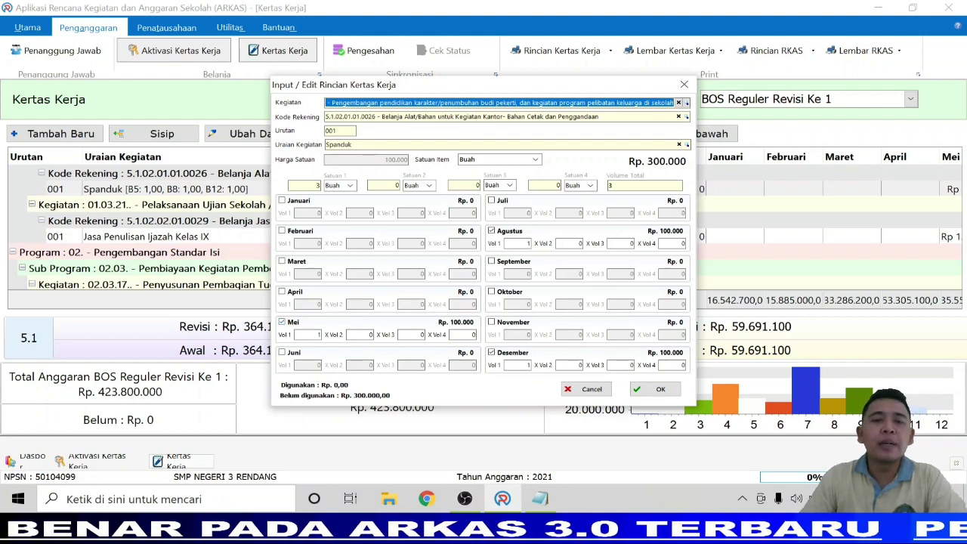
click(318, 335)
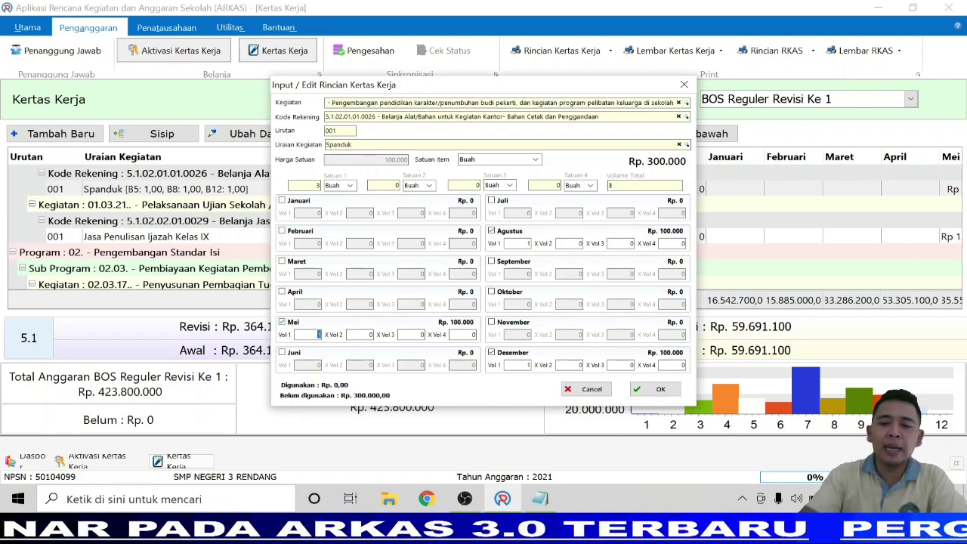
text(0)
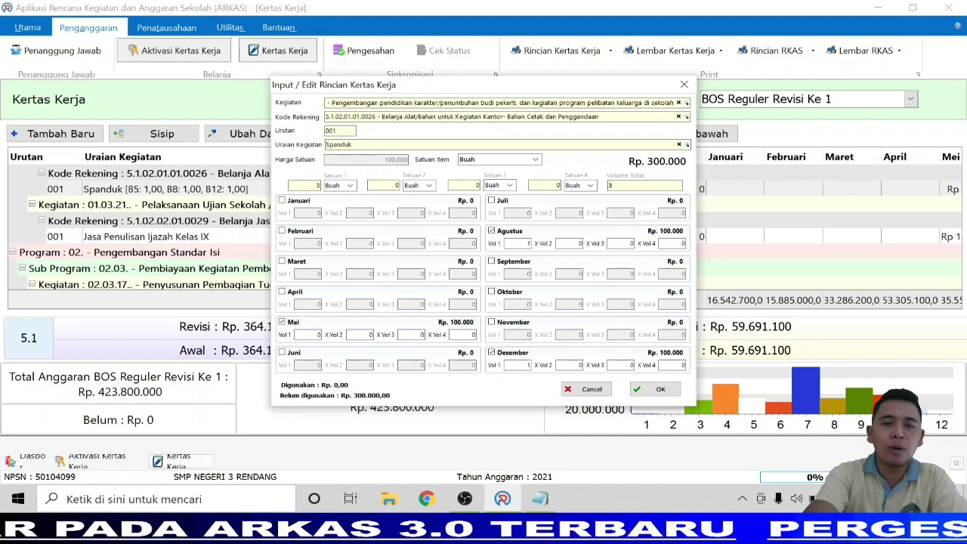
click(283, 322)
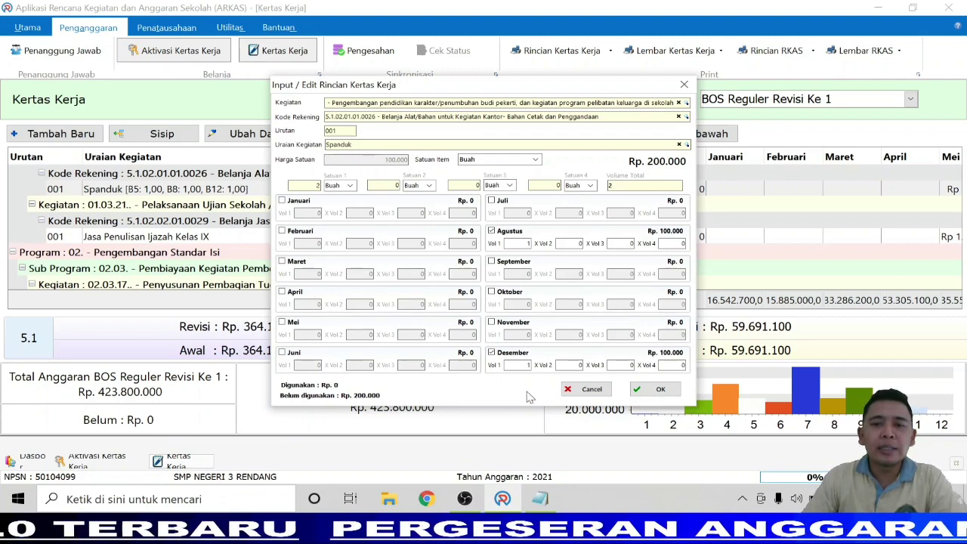
click(648, 393)
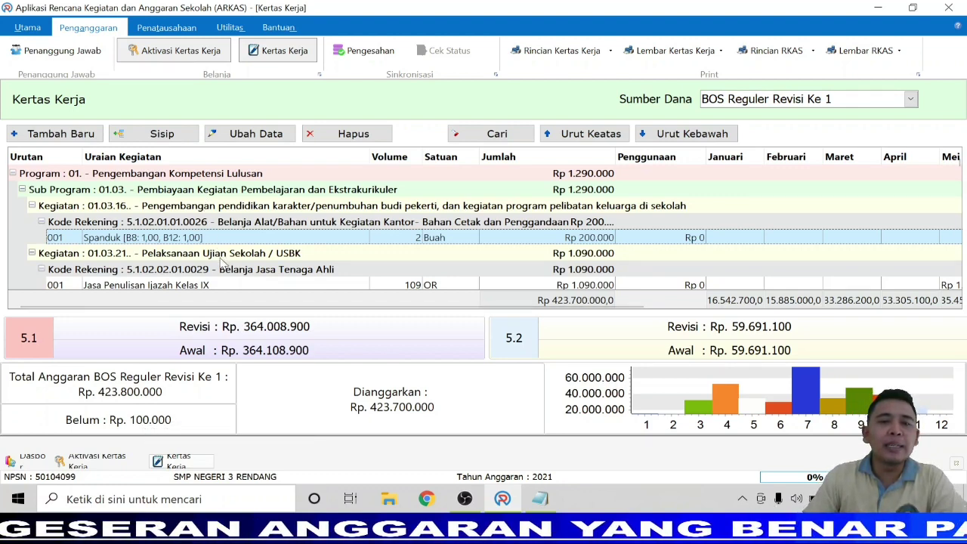
- Look through the worksheet items and read the notes on used volumes and the possible budget-shift cases
scroll(221, 261, down, 1)
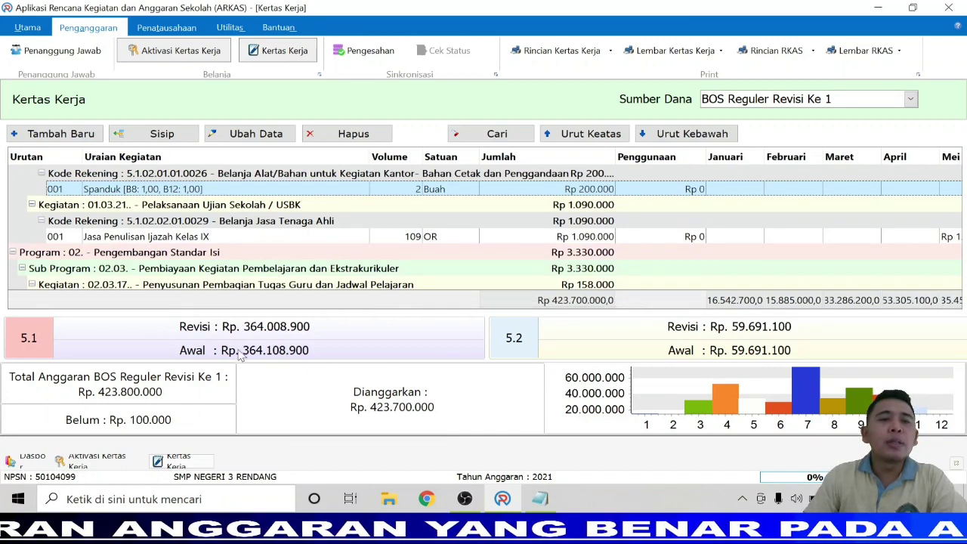
scroll(150, 272, down, 1)
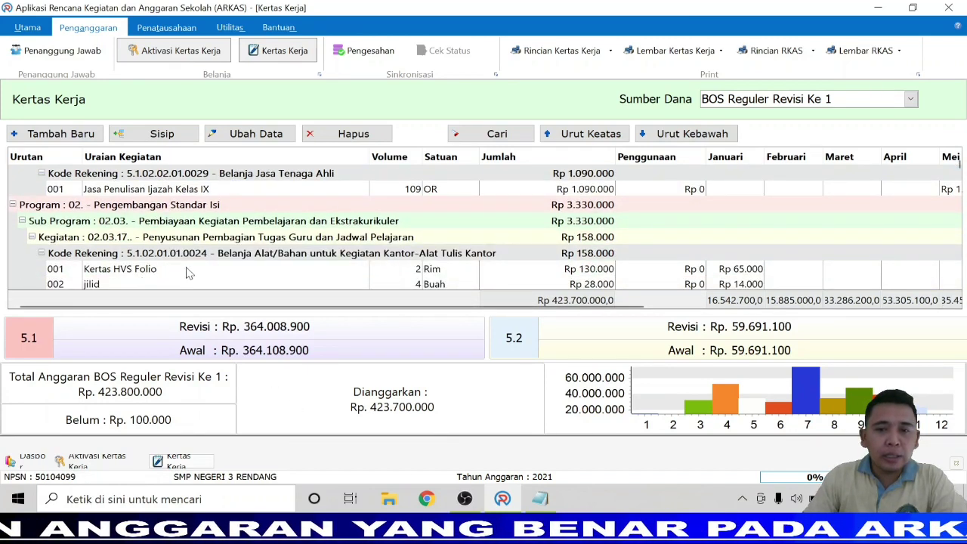
scroll(195, 273, down, 1)
scroll(195, 274, down, 1)
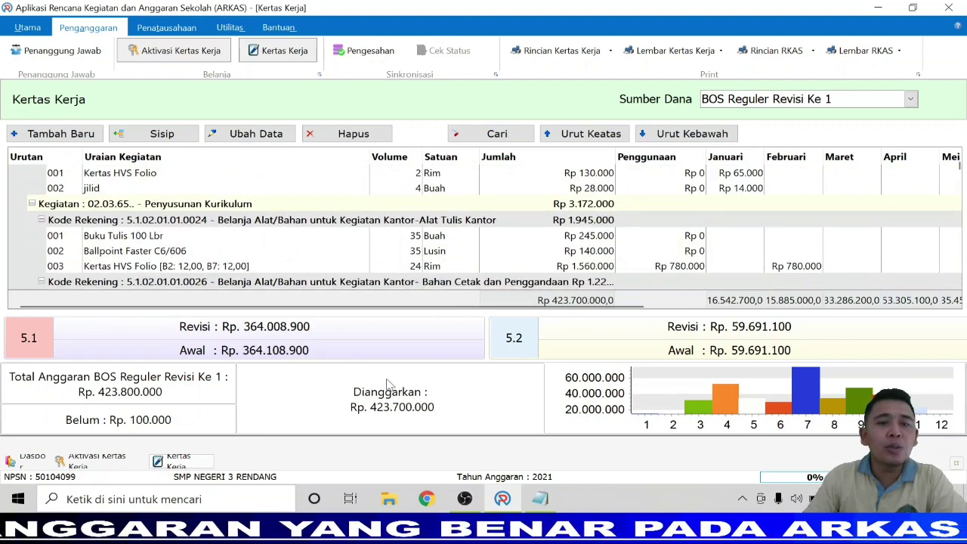
click(550, 507)
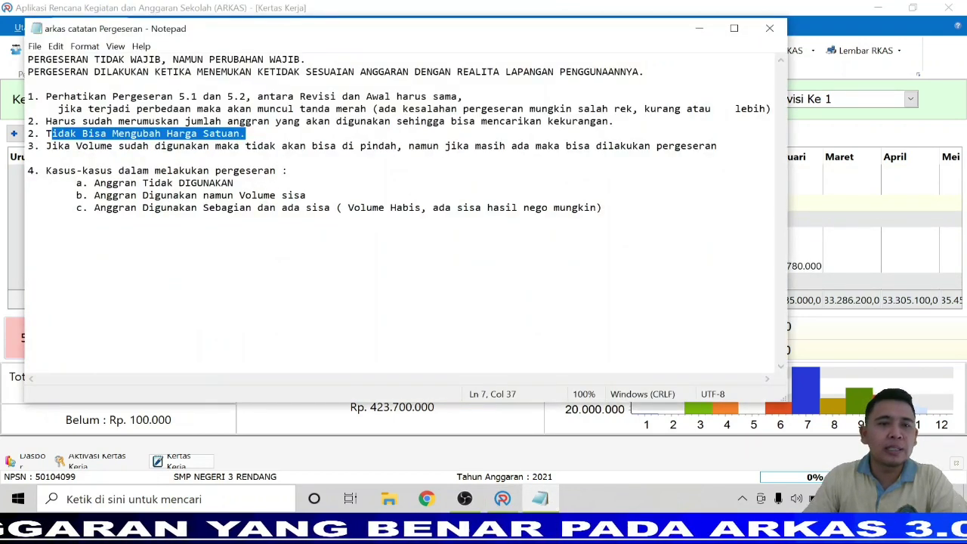
drag(46, 145, 718, 146)
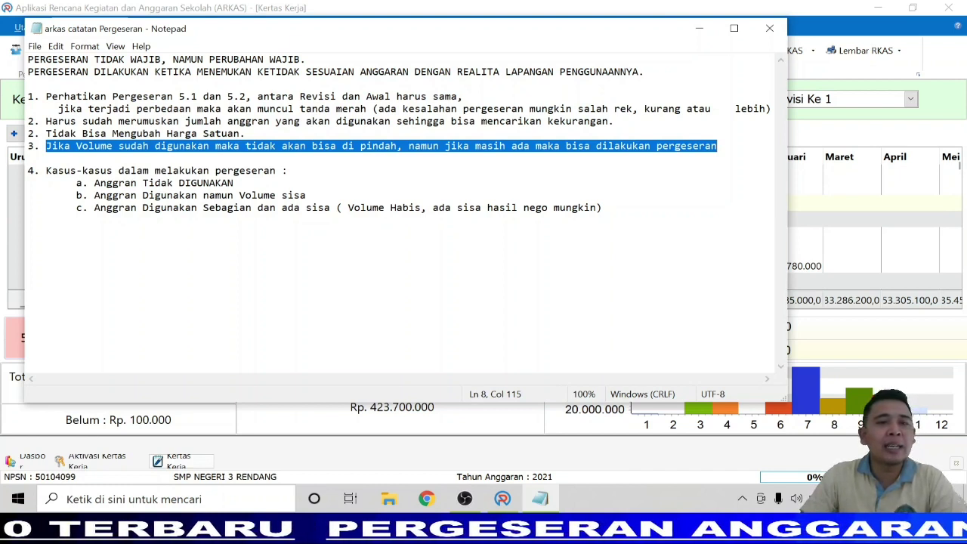
drag(46, 171, 603, 208)
click(28, 220)
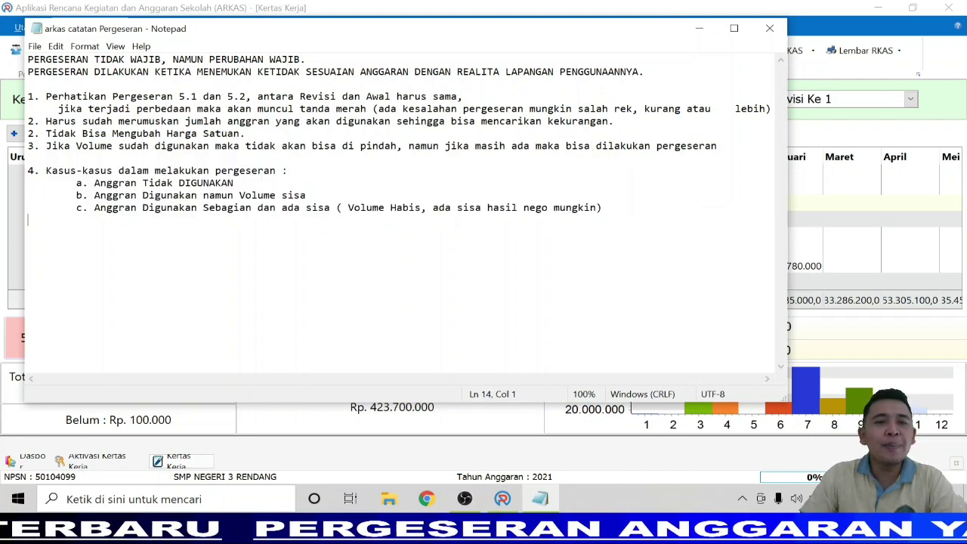
drag(93, 183, 234, 183)
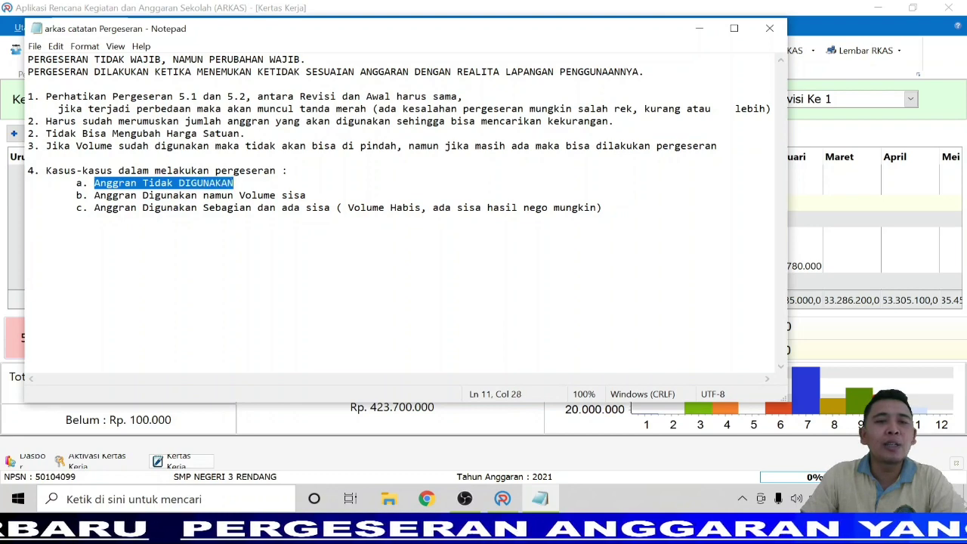
click(699, 28)
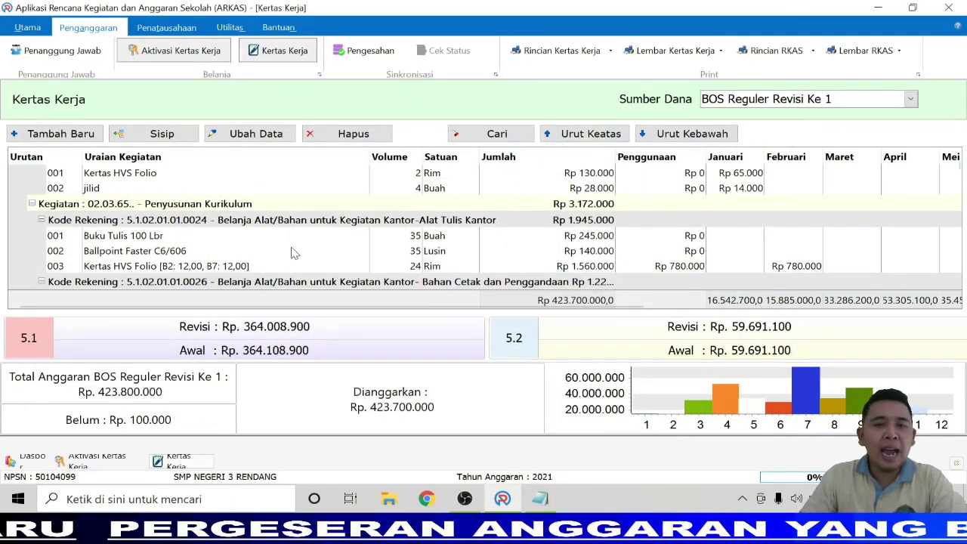
scroll(265, 268, up, 10)
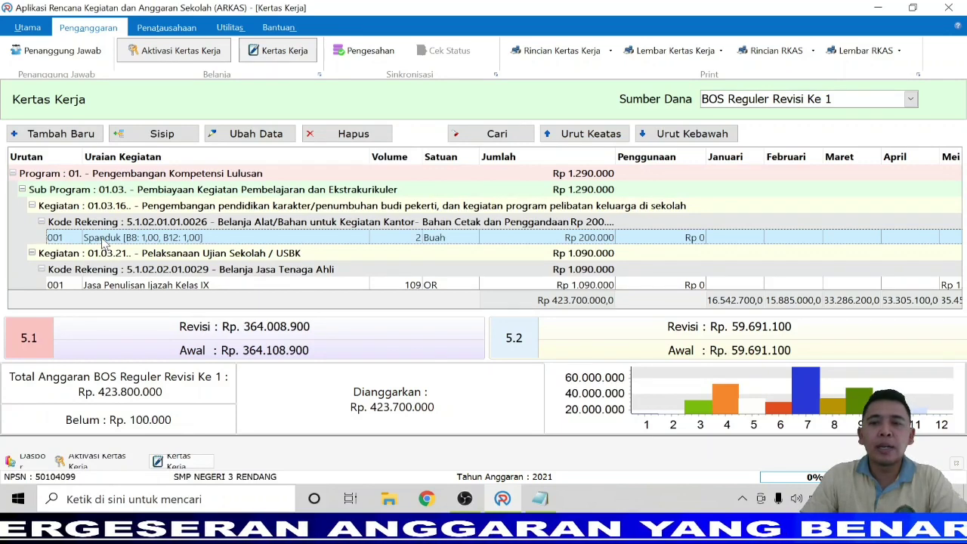
- Try a Januari allocation on the Spanduk item under Kode Rekening 5.1.02.01.01.0026, clear it again and close the item
double_click(104, 239)
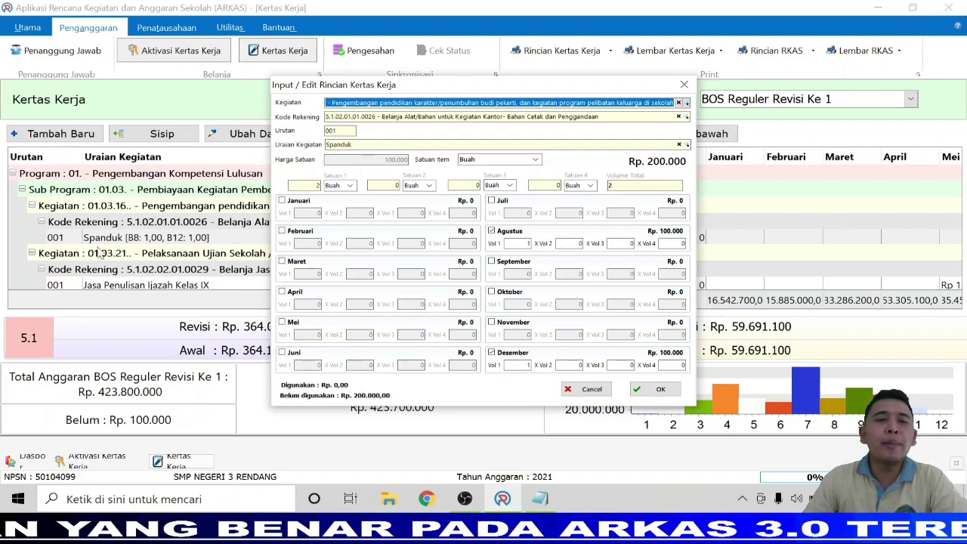
click(590, 390)
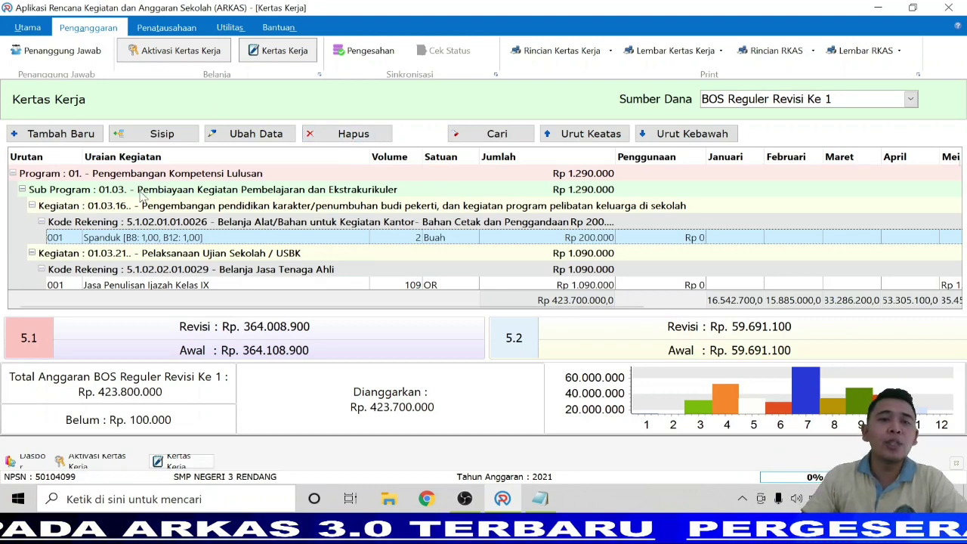
double_click(155, 239)
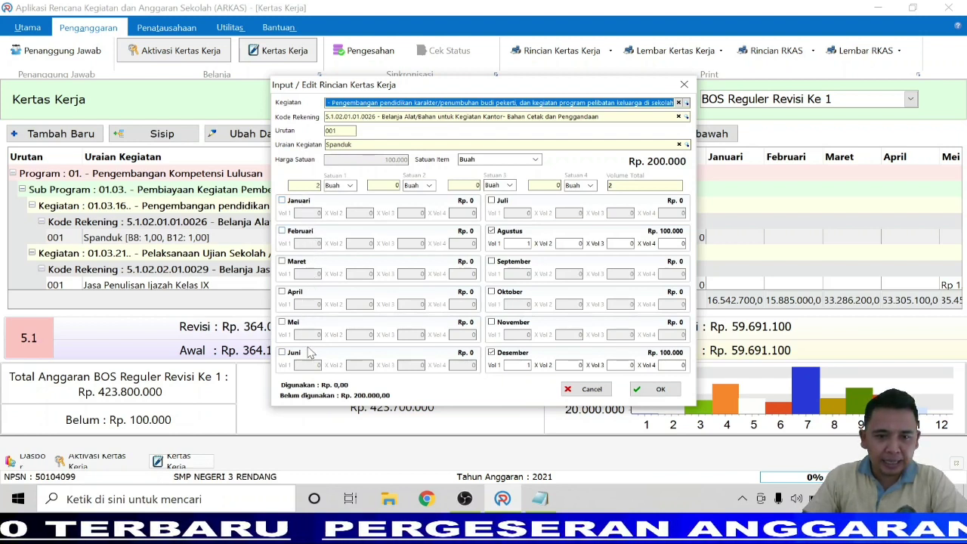
click(282, 201)
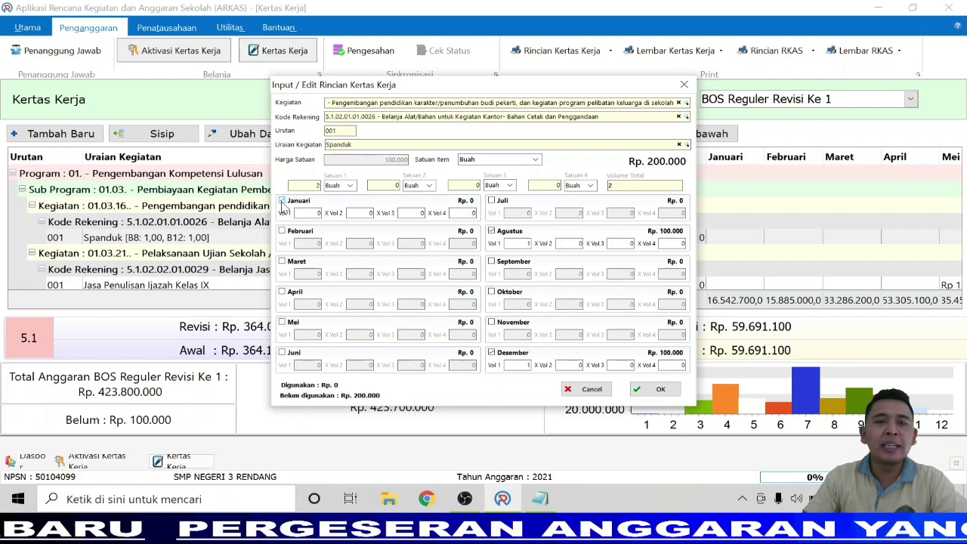
click(283, 202)
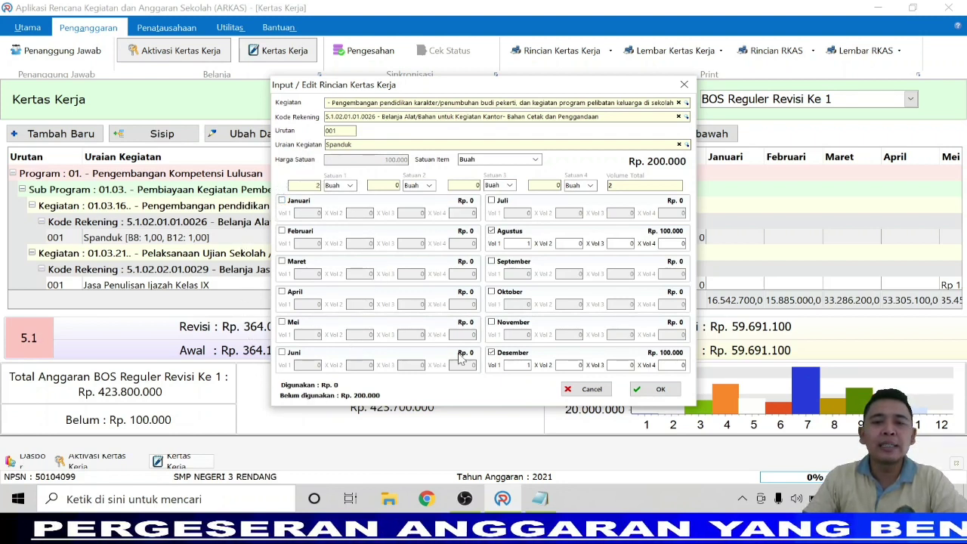
click(660, 389)
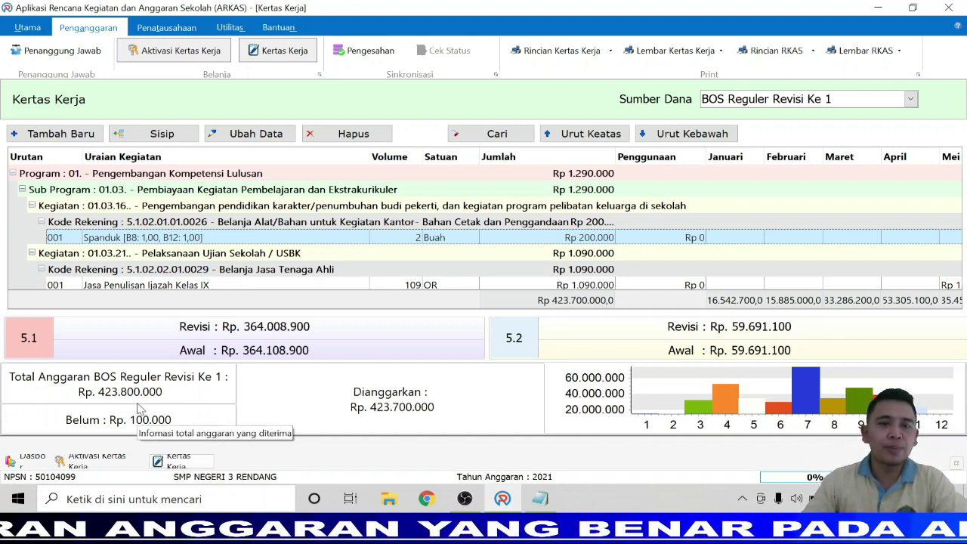
- Read note 4b on budget used with volume remaining, and return to the worksheet
click(541, 506)
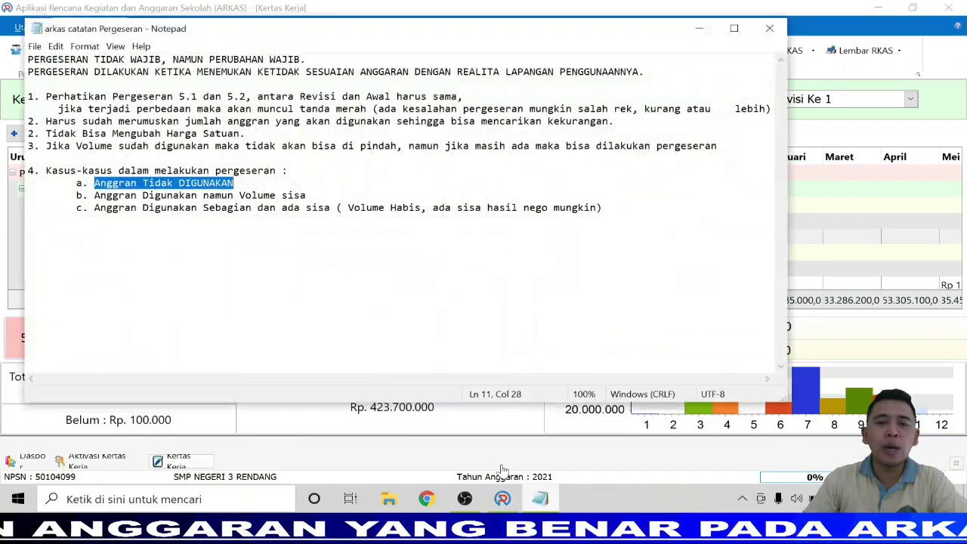
drag(94, 196, 319, 199)
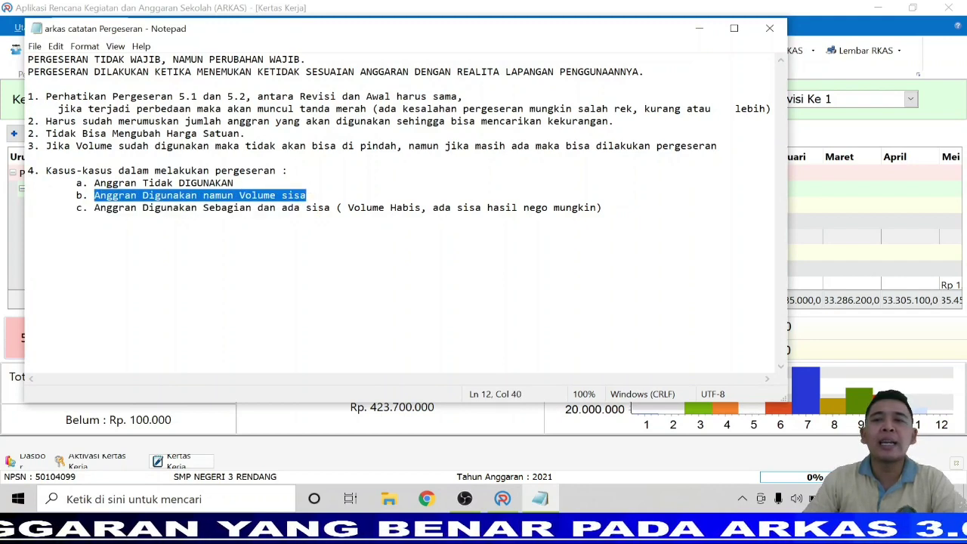
click(699, 28)
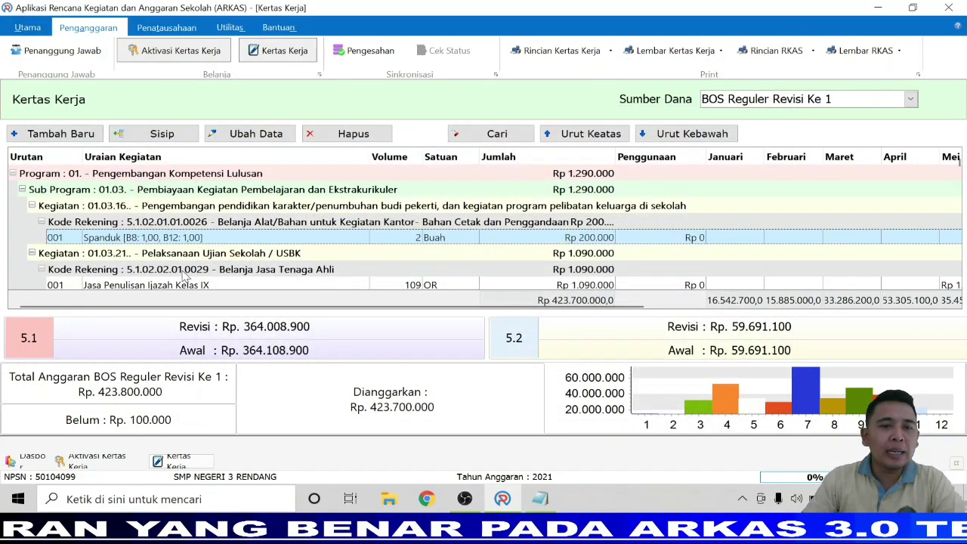
- Remove the Maret and Mei allocations from the Transport dalam Rangka Lomba-Lomba item under Kode Rekening 5.1.02.04.01.0003 and save the item
scroll(191, 277, down, 2)
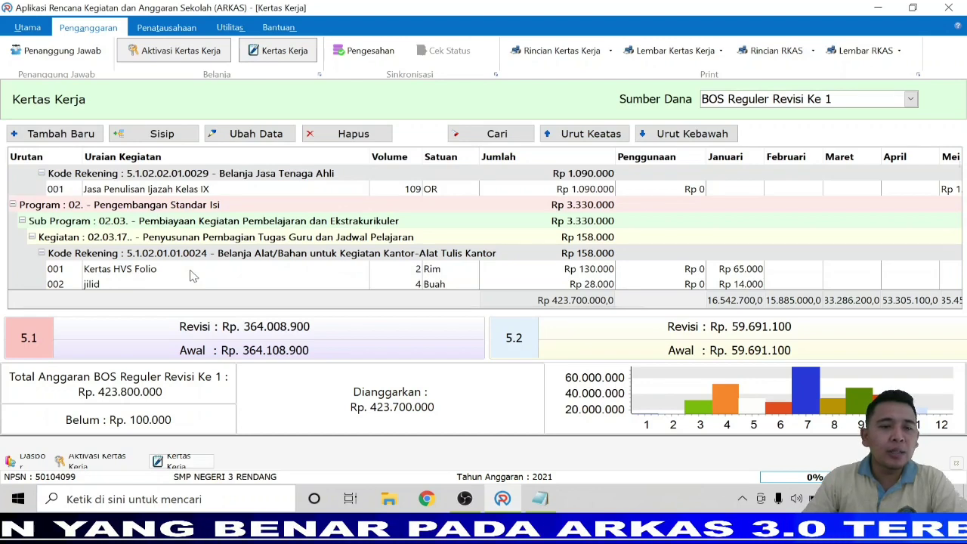
scroll(190, 276, down, 3)
scroll(190, 277, down, 5)
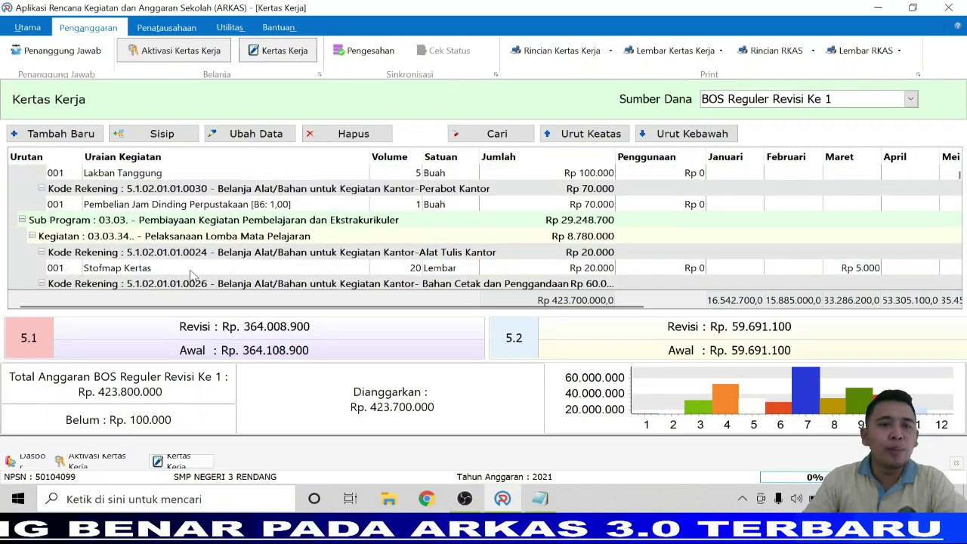
scroll(191, 274, down, 2)
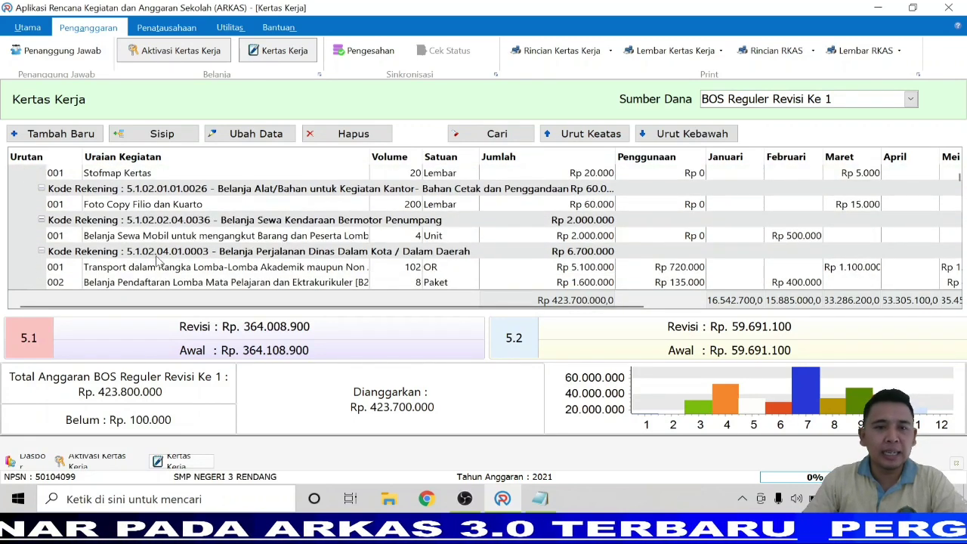
double_click(154, 270)
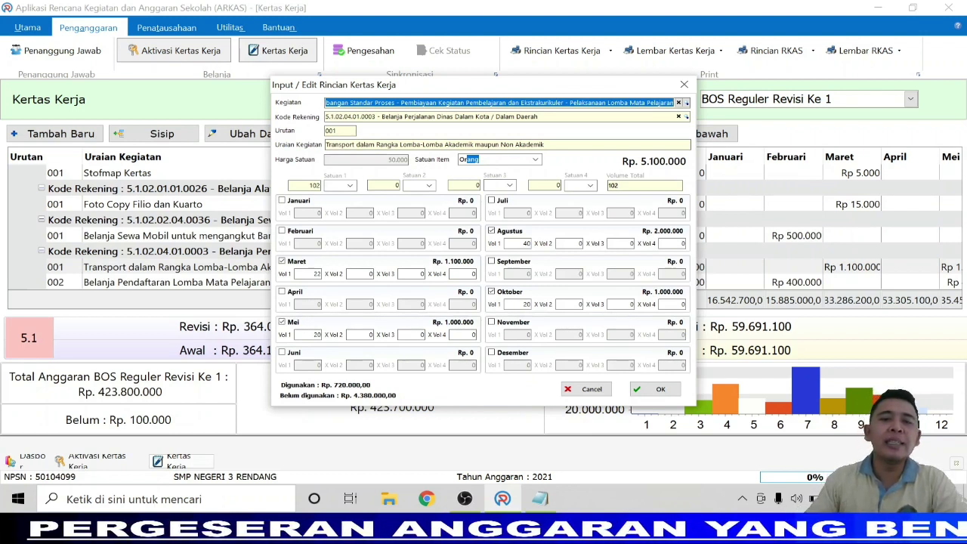
click(316, 273)
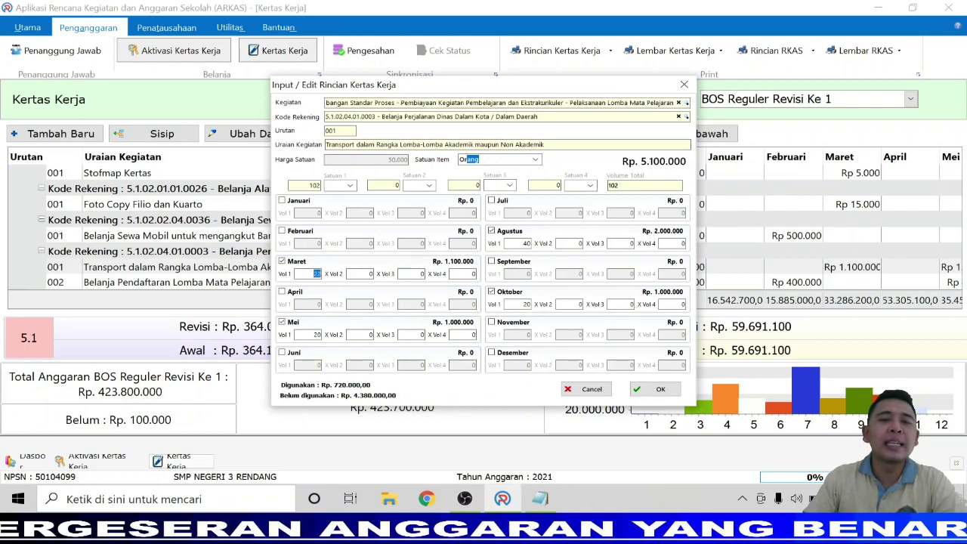
click(318, 334)
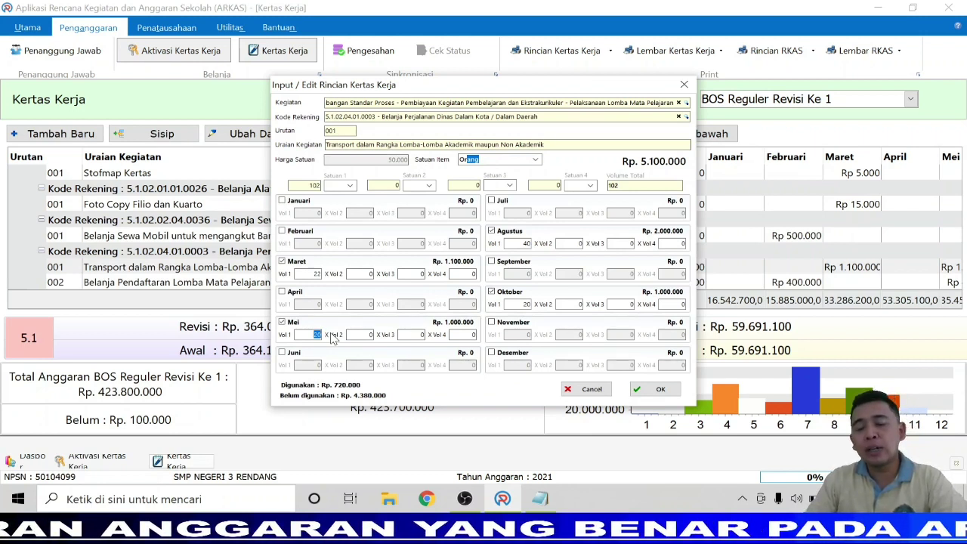
click(318, 274)
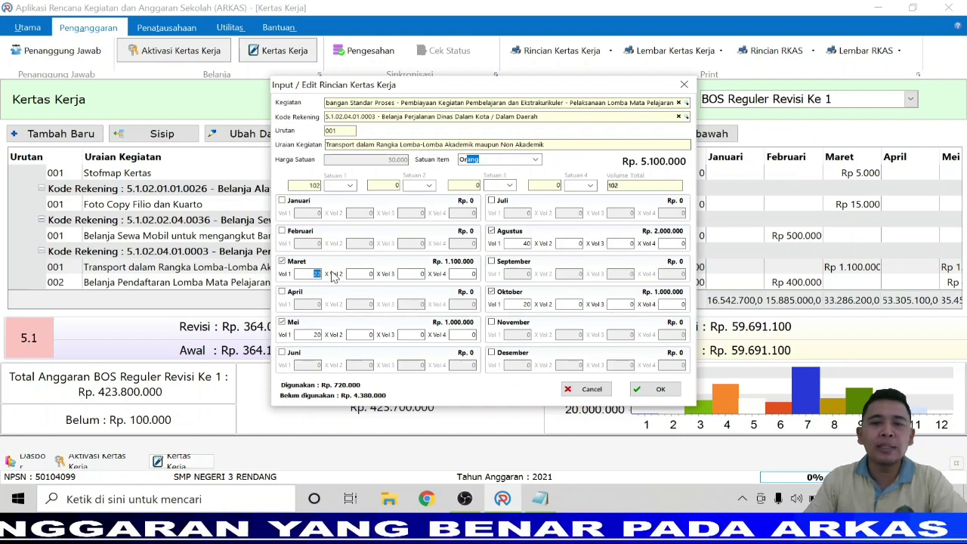
click(285, 263)
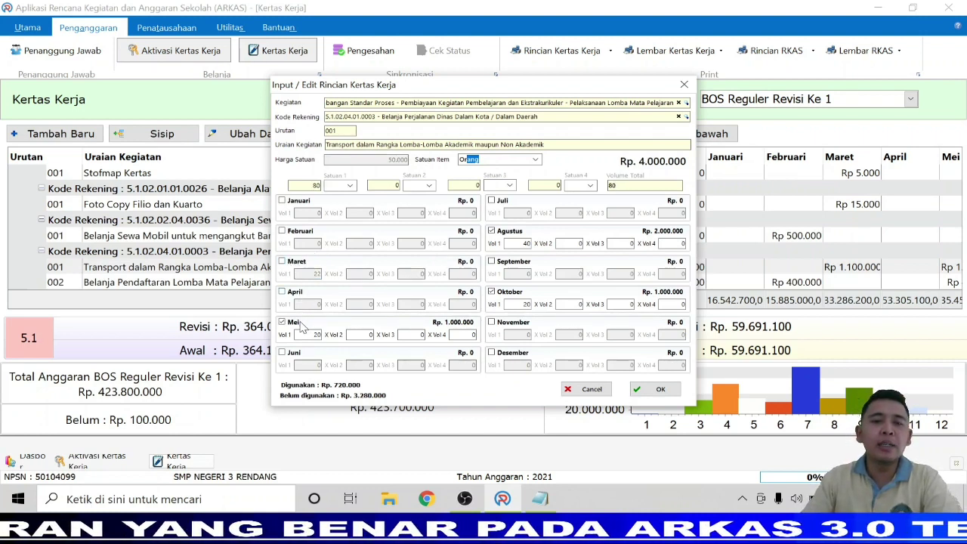
click(282, 323)
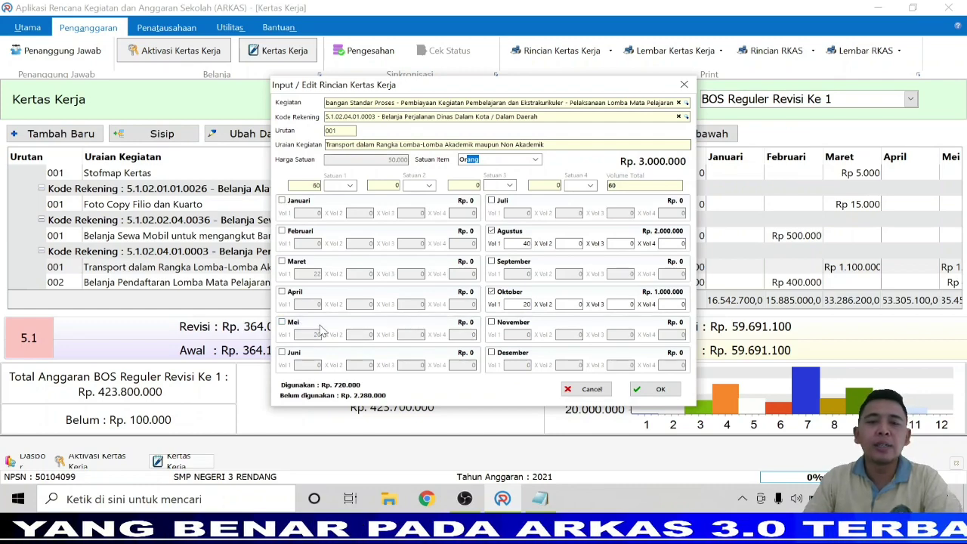
click(648, 391)
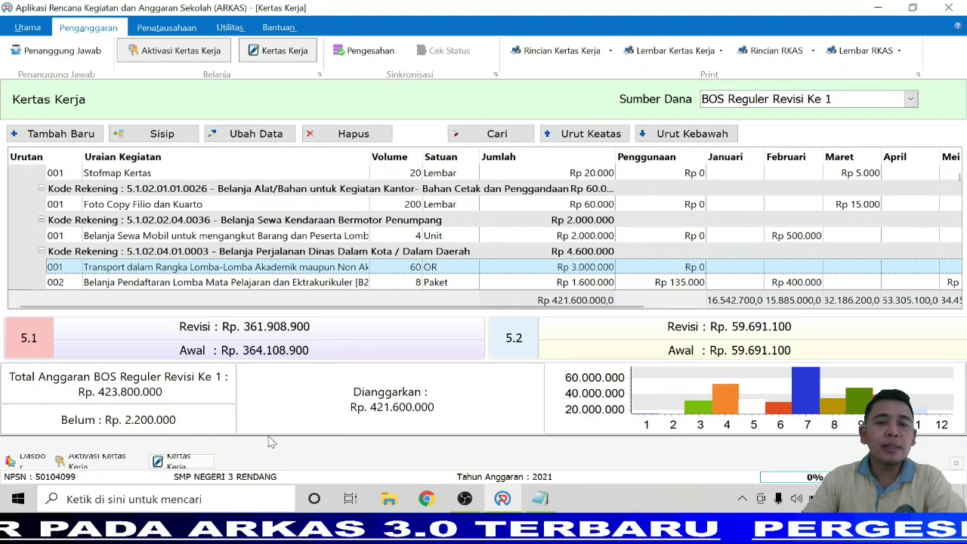
- Read note 4c on partially used budget with exhausted volume and leftover funds, and return to the worksheet
click(541, 501)
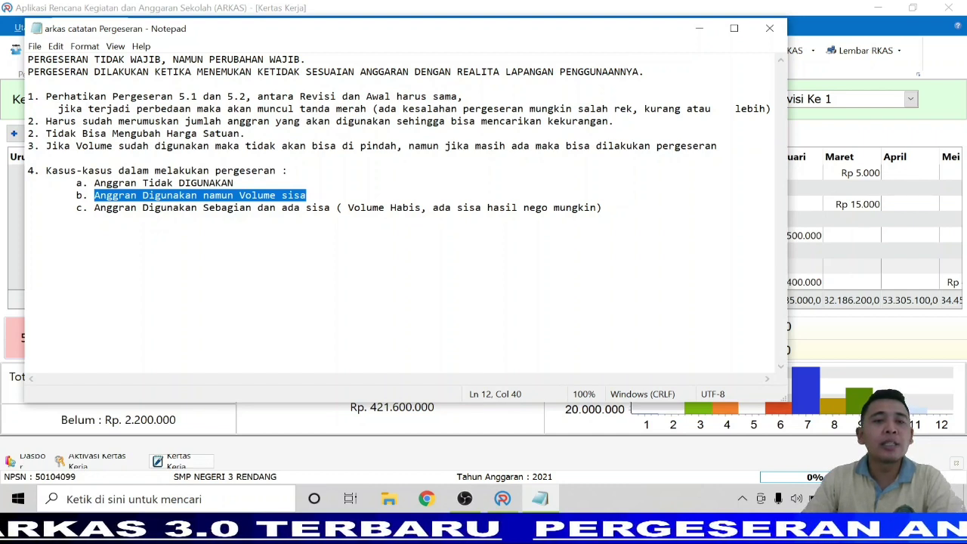
drag(100, 207, 602, 207)
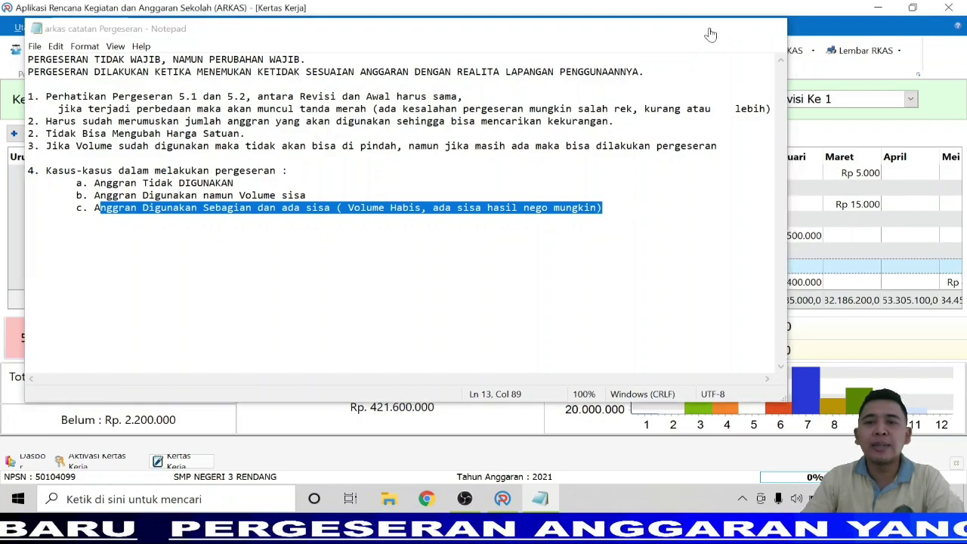
click(699, 28)
- Apply Gunakan Sisa to the Printer item under Kode Rekening 5.2.02.06.01.0004 with Desember selected, and save the item
scroll(771, 206, down, 2)
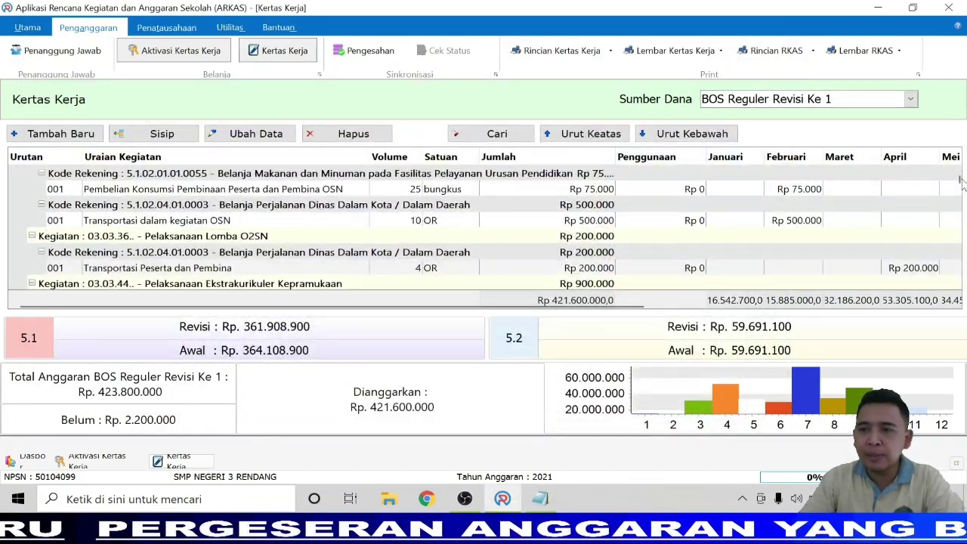
drag(960, 180, 960, 230)
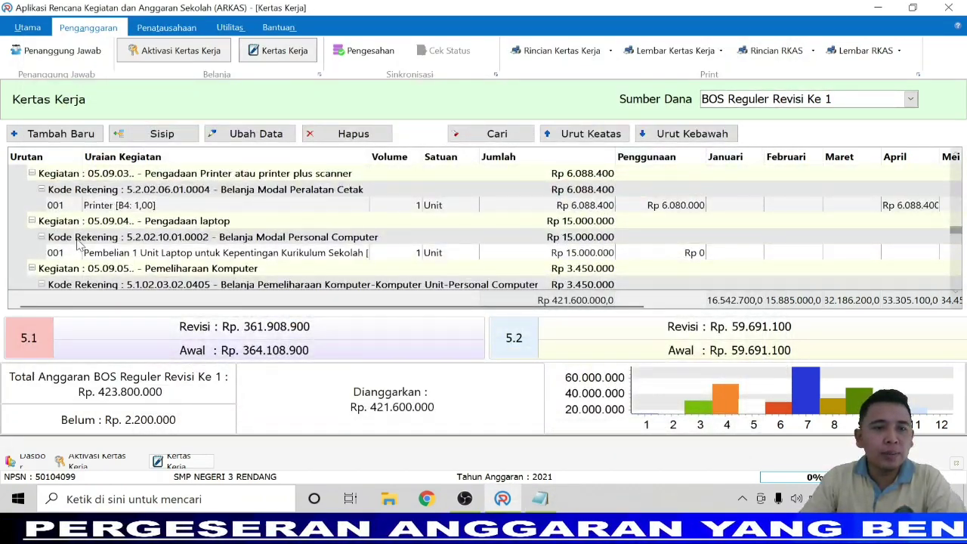
scroll(141, 241, up, 1)
scroll(134, 254, down, 1)
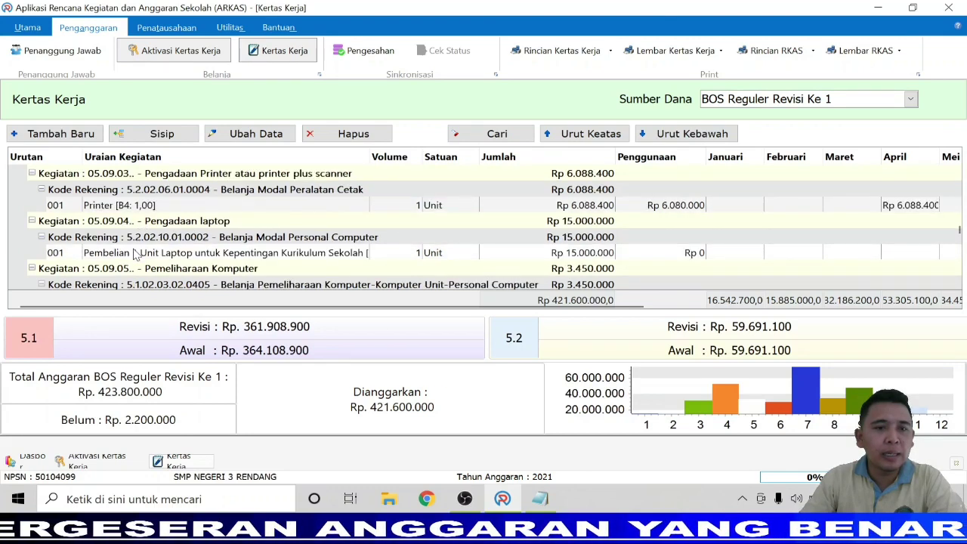
click(125, 206)
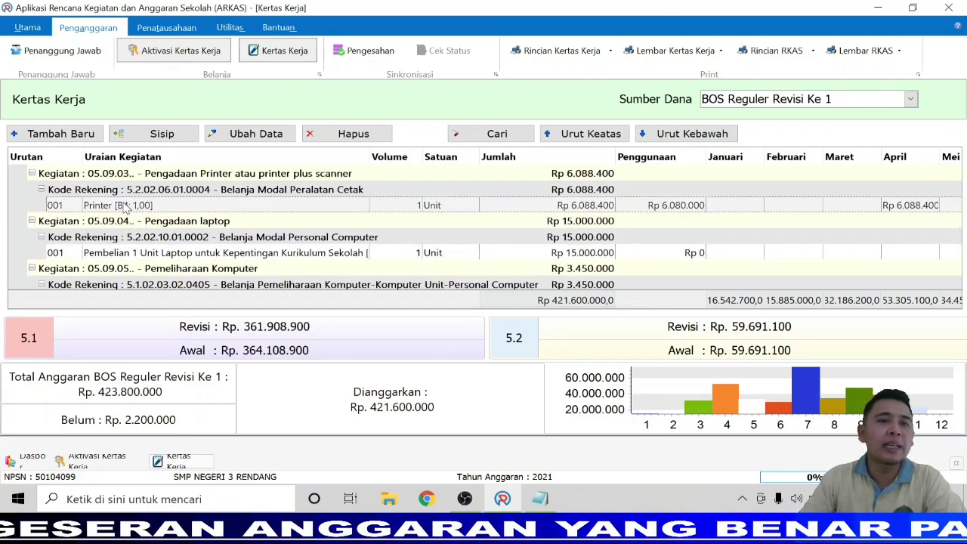
double_click(125, 205)
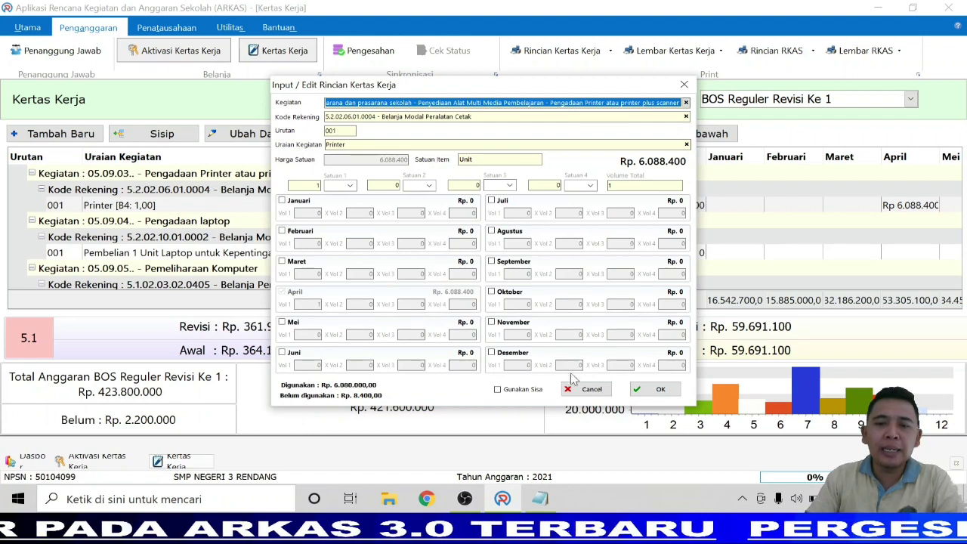
click(498, 390)
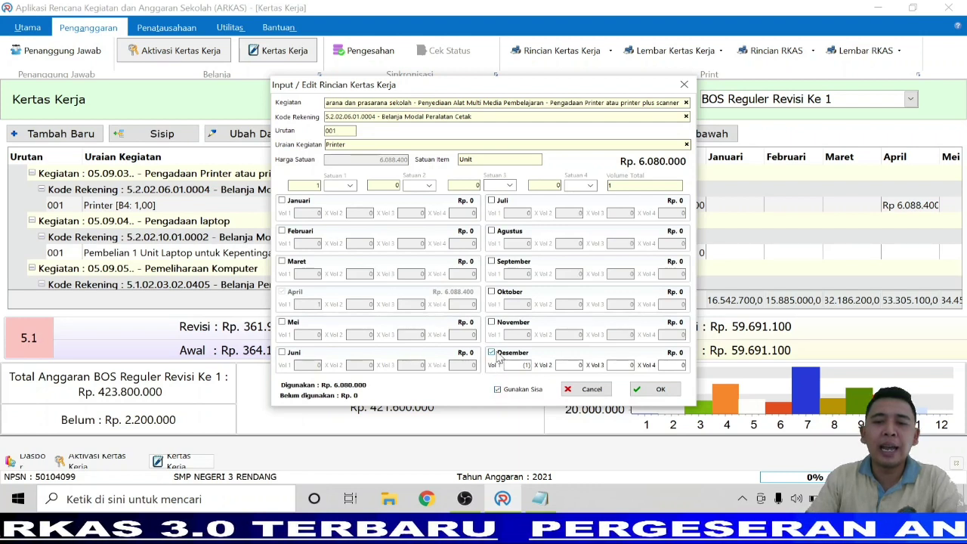
click(493, 353)
click(498, 391)
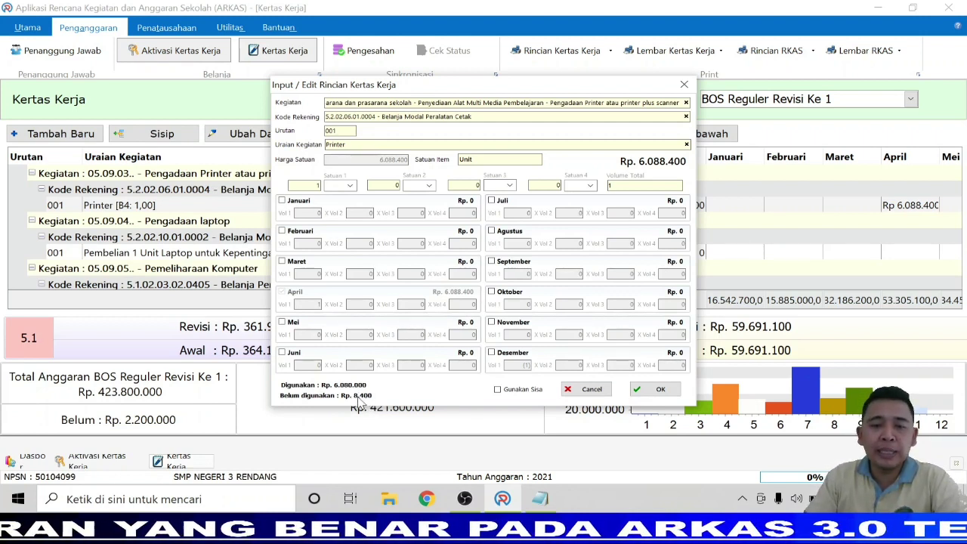
click(497, 389)
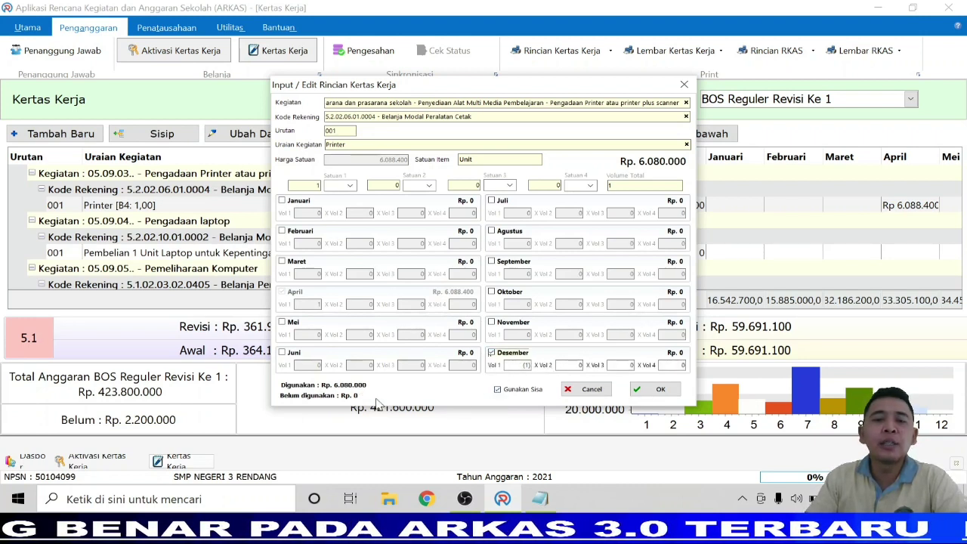
click(650, 390)
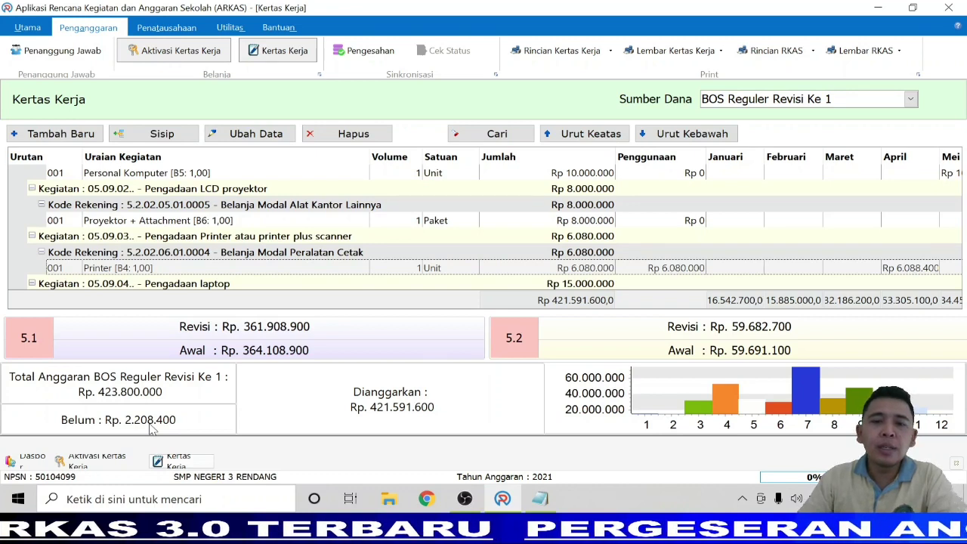
- Clear Desember and Gunakan Sisa on the Printer item under Kegiatan 05.09.03 and save the item
double_click(119, 268)
click(495, 354)
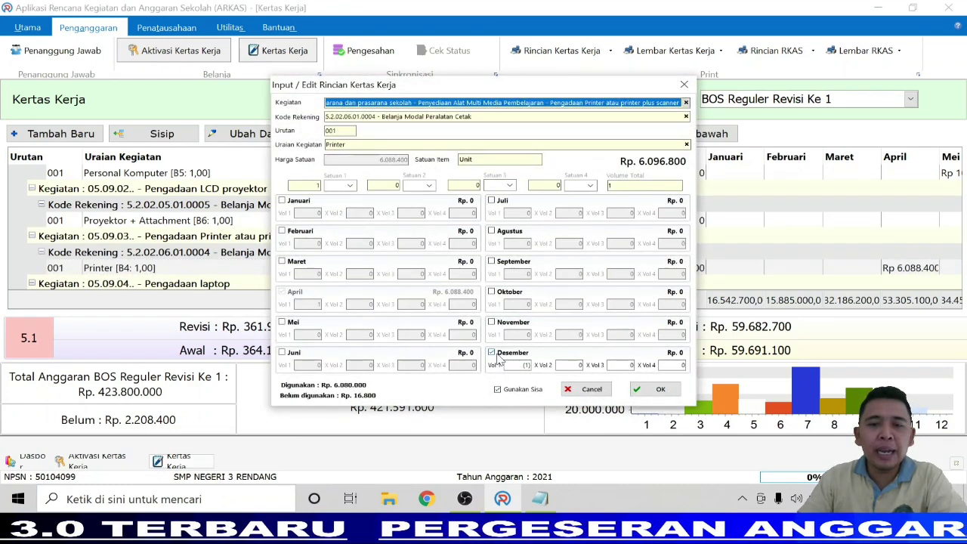
click(497, 359)
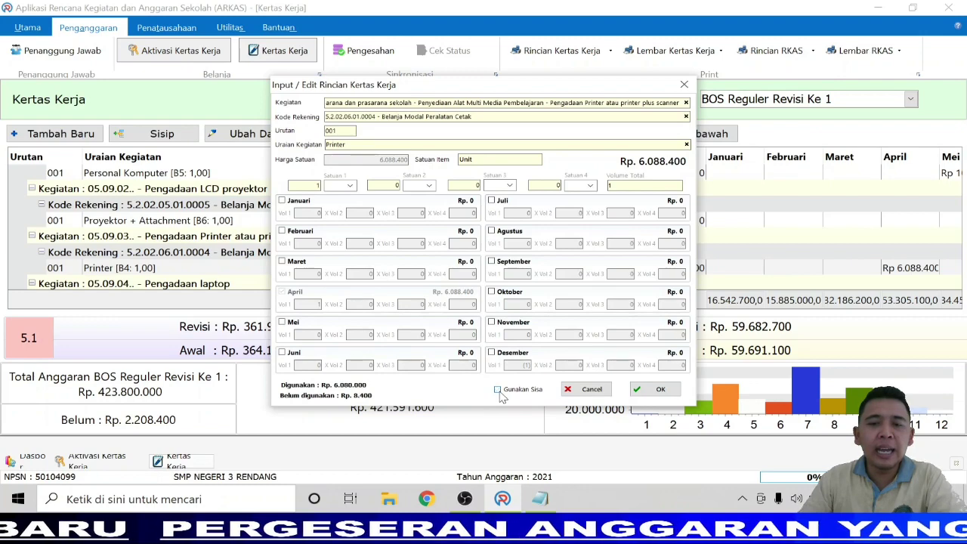
click(648, 390)
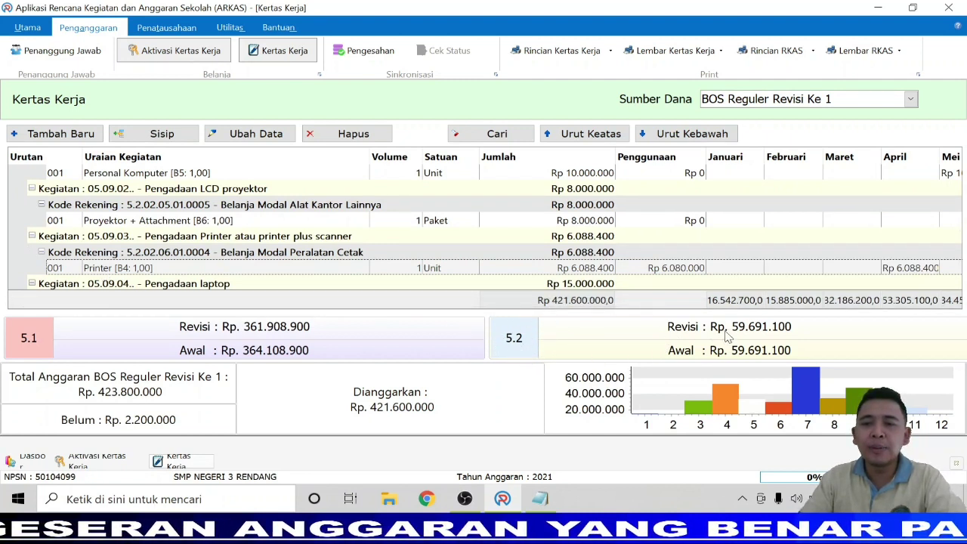
- Apply Gunakan Sisa to the Printer item under Kegiatan 05.09.03 with Desember cleared, and save the item
double_click(110, 274)
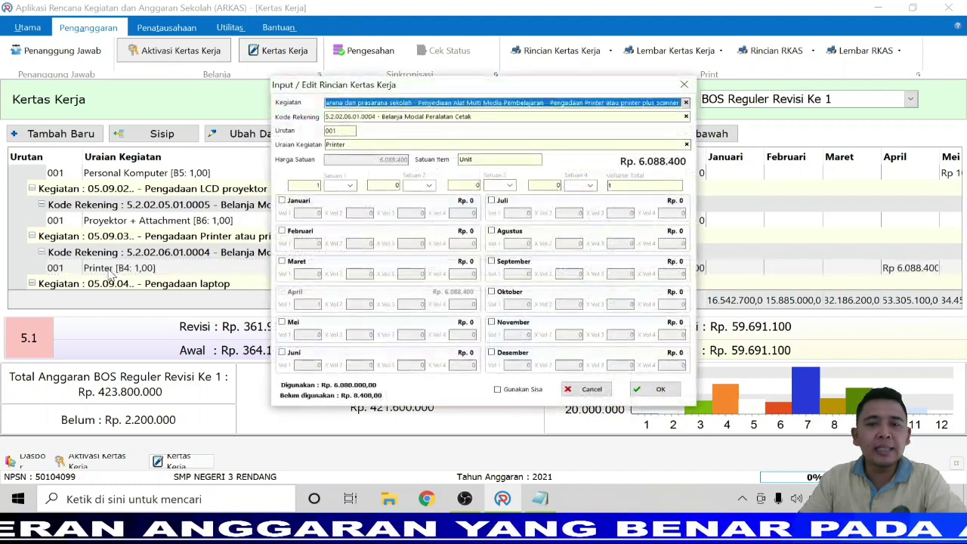
click(498, 390)
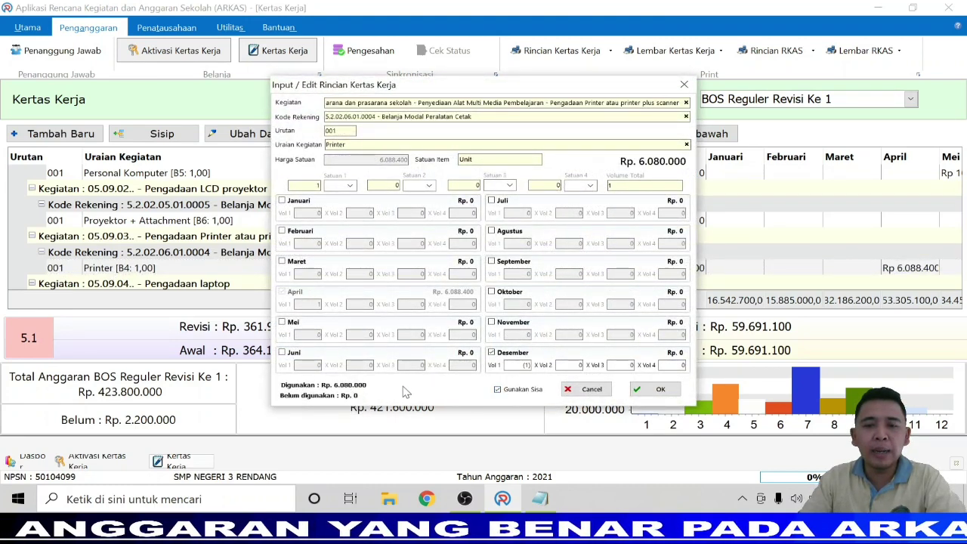
click(492, 353)
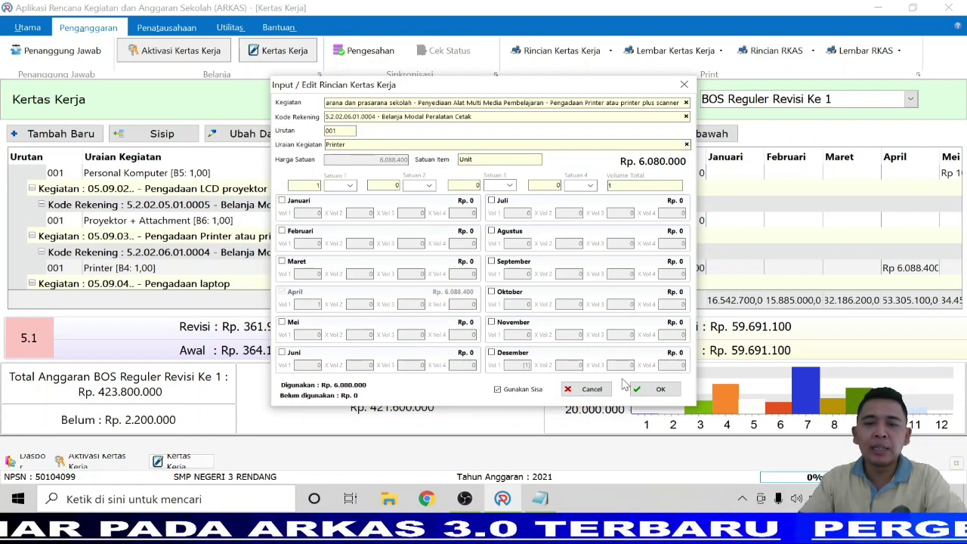
click(505, 393)
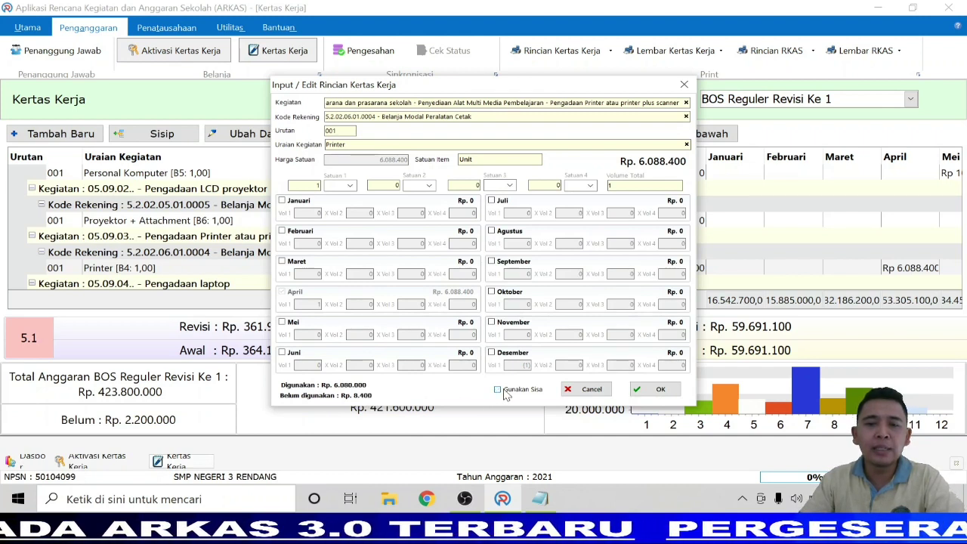
click(505, 393)
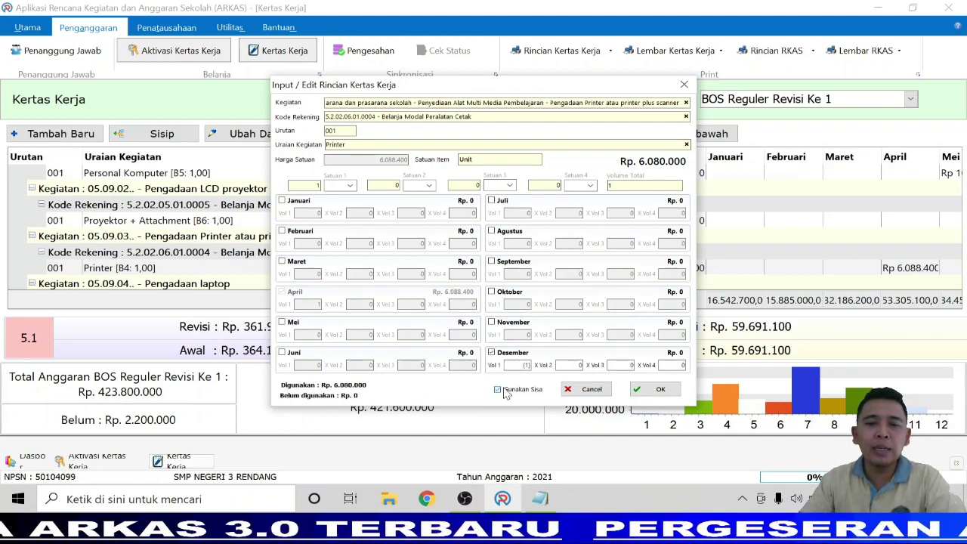
click(506, 355)
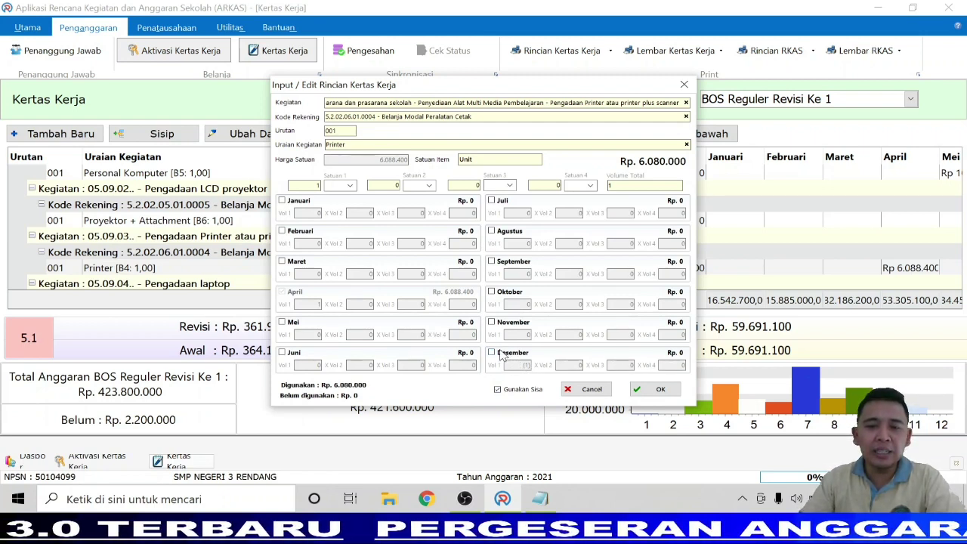
click(644, 391)
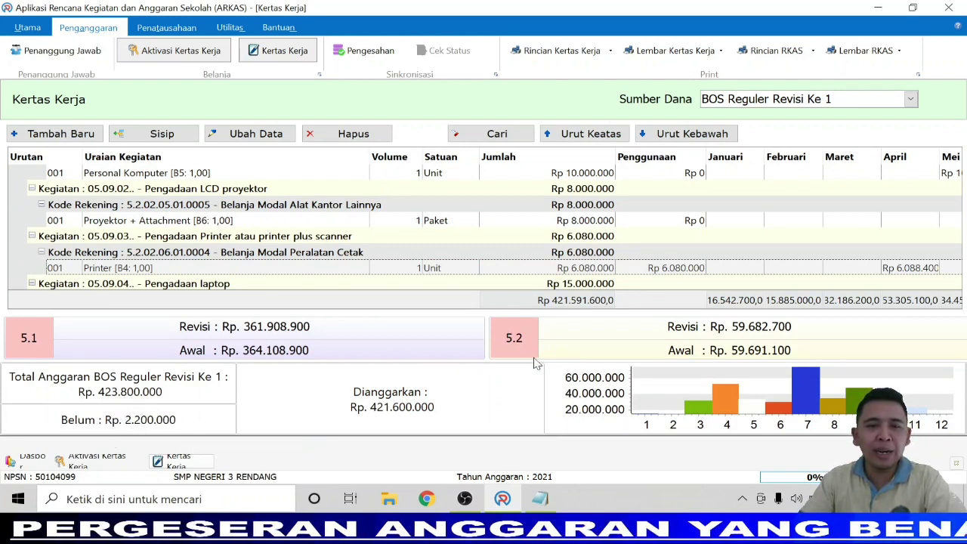
- Turn off Gunakan Sisa on the Printer item under Kegiatan 05.09.03 and save the item
double_click(126, 269)
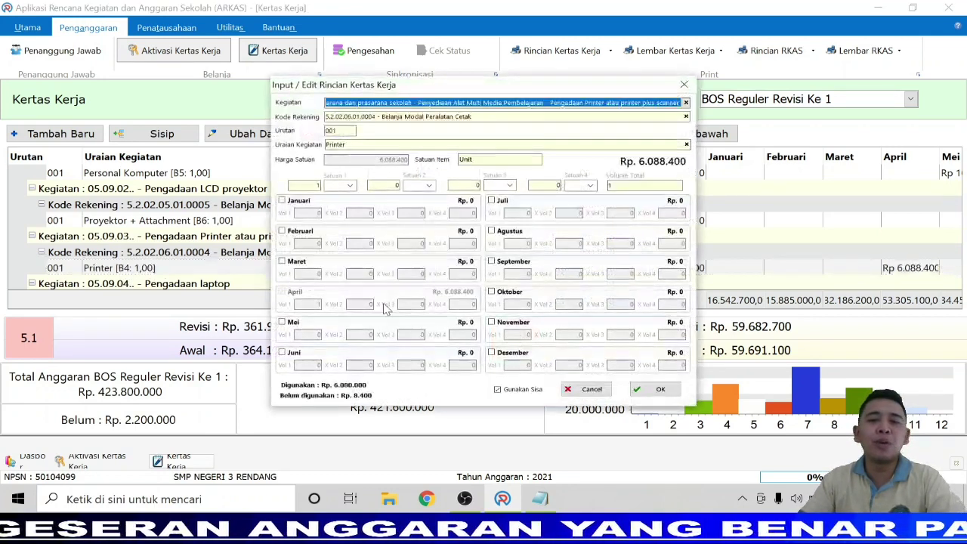
click(498, 391)
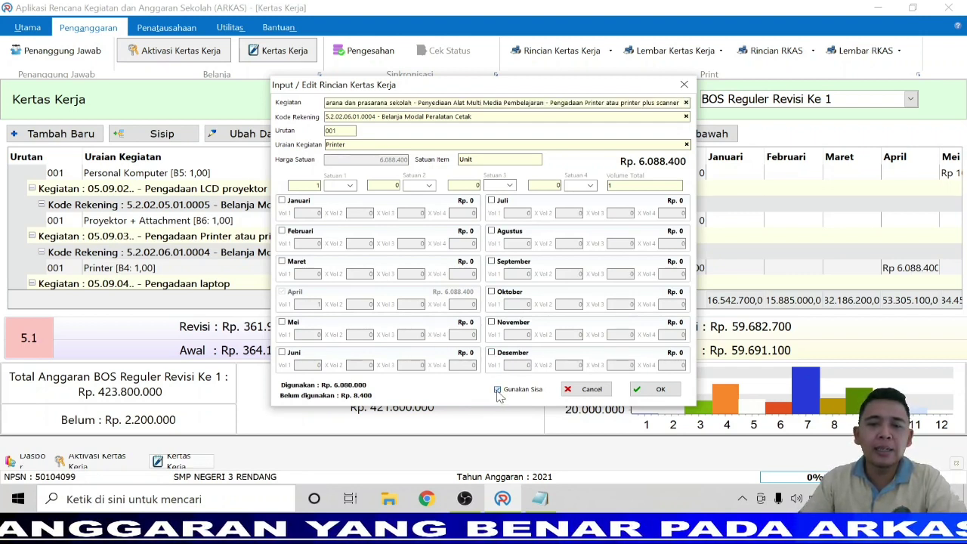
click(654, 390)
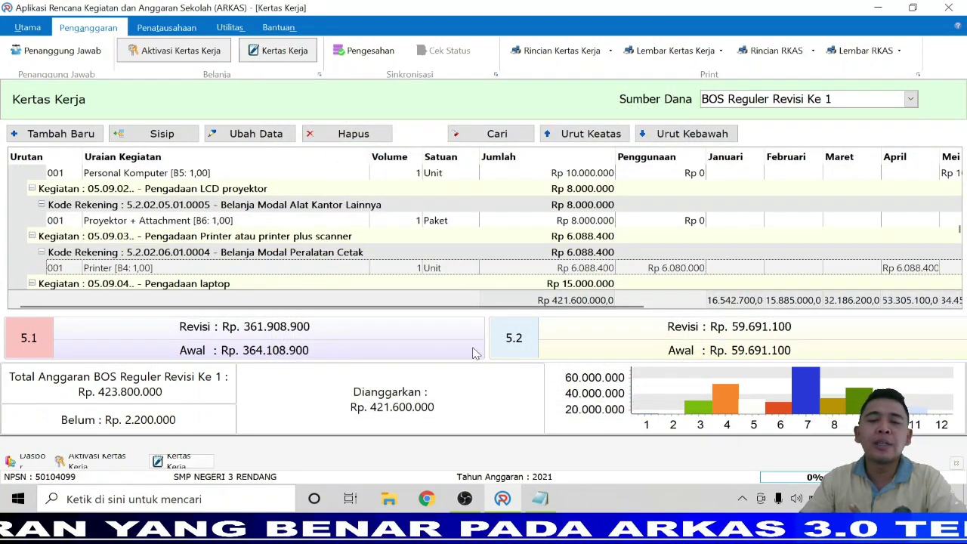
- Review the worksheet items below the Printer and view the blank form for adding a new item, leaving it without saving
scroll(223, 263, down, 2)
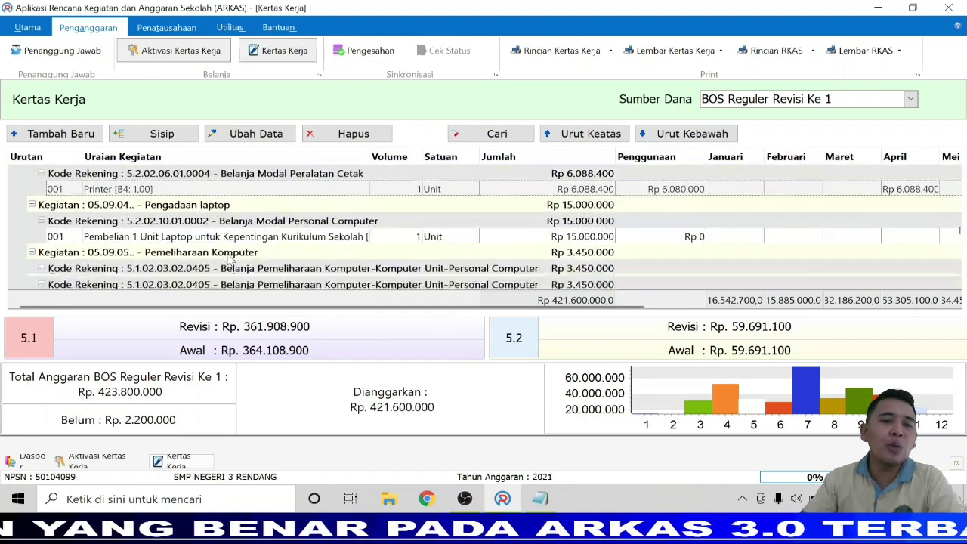
scroll(230, 259, down, 1)
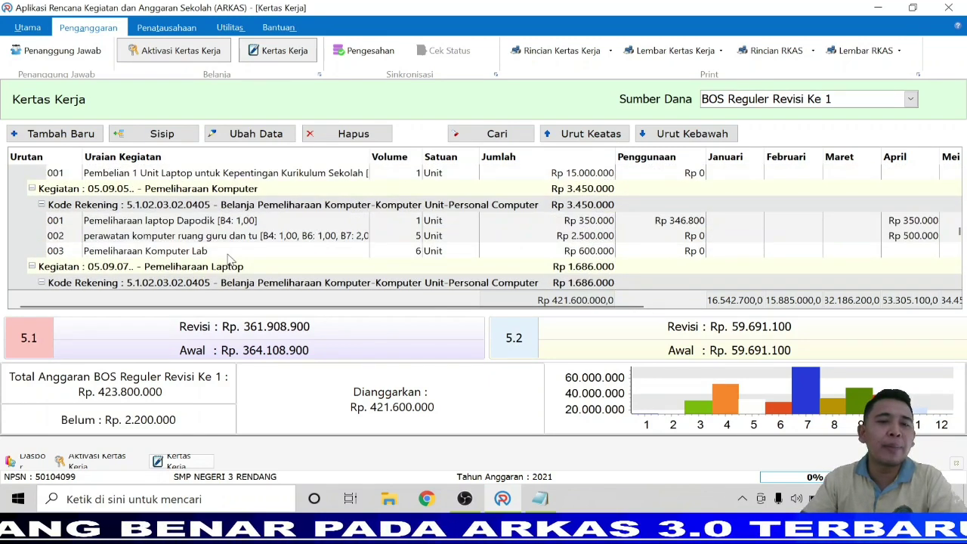
scroll(228, 258, down, 2)
scroll(231, 259, up, 1)
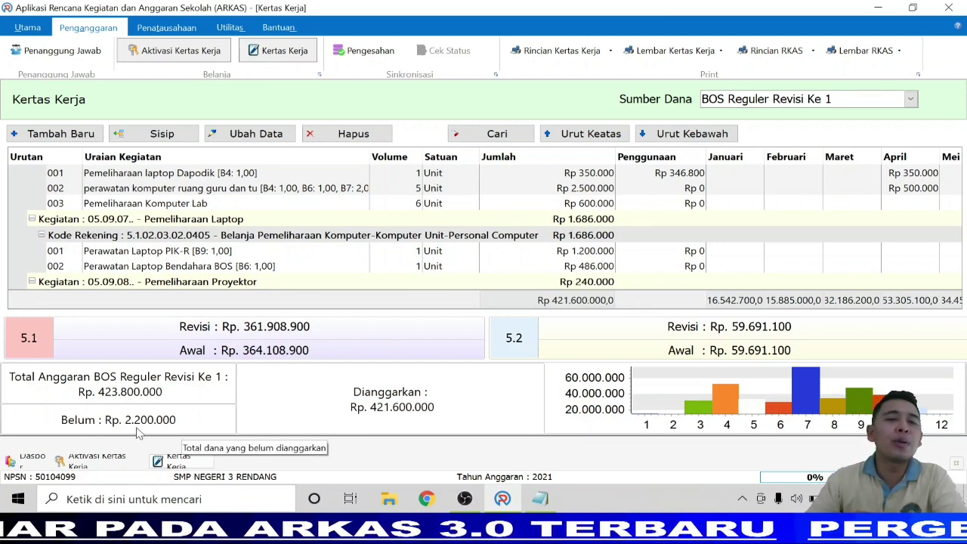
click(60, 136)
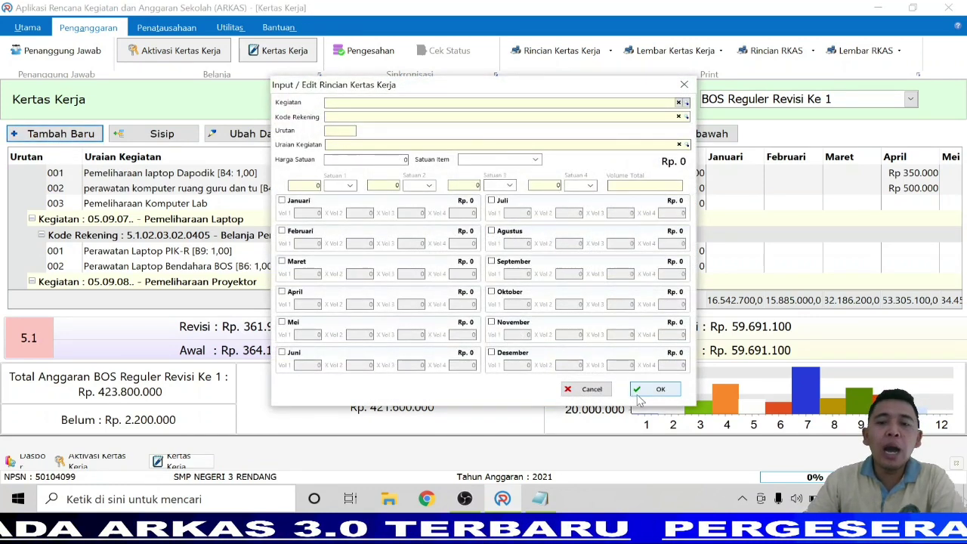
click(592, 389)
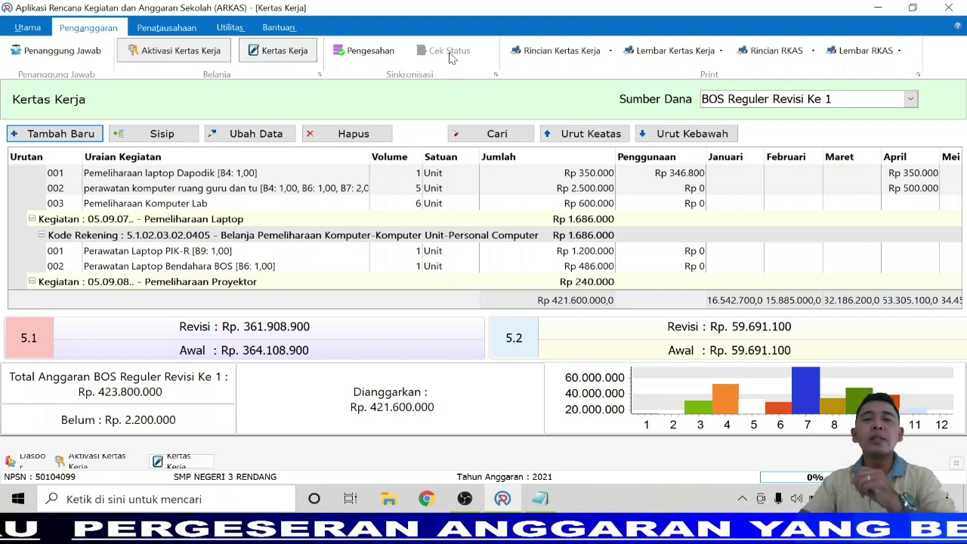
- Check which Sumber Dana choices are offered in Buku Kas Umum and in Buku Kas Umum SiLPA
click(166, 28)
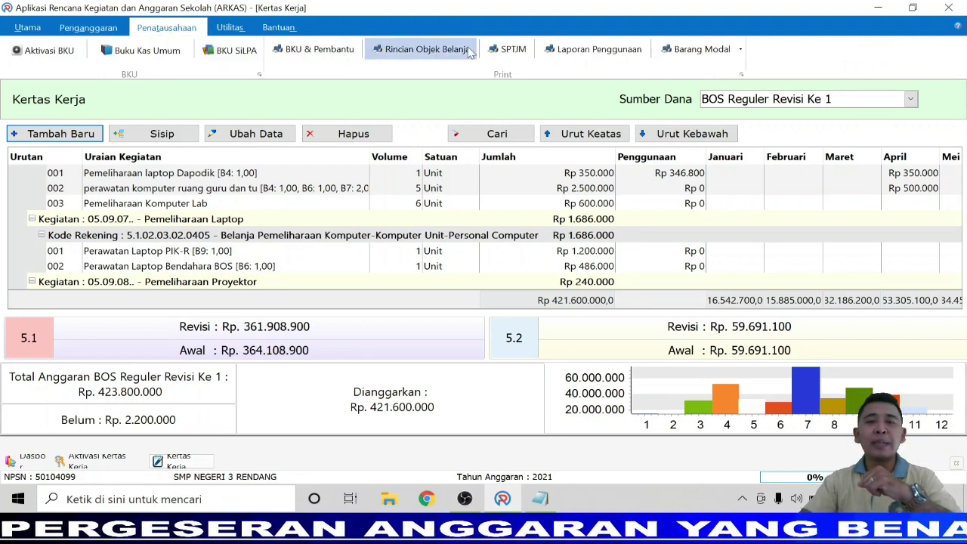
click(142, 49)
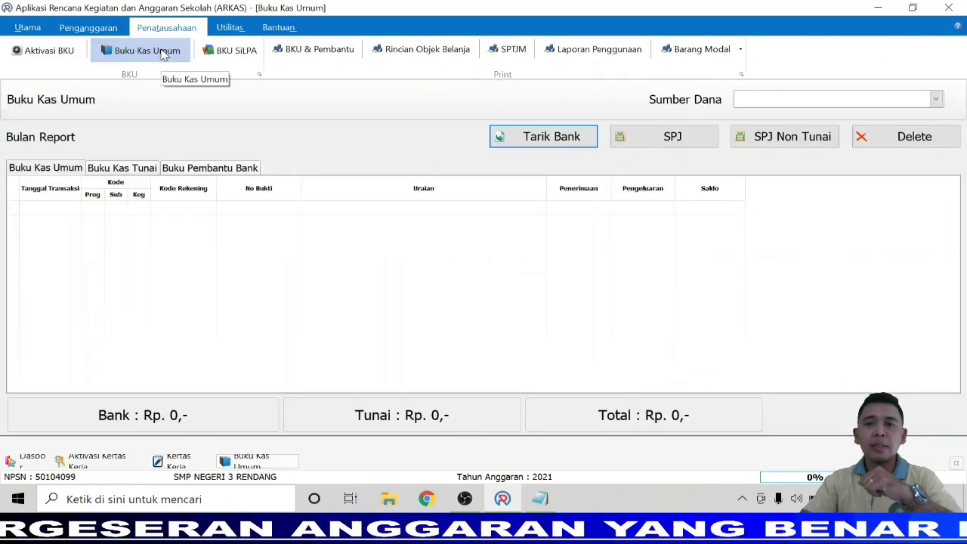
click(847, 101)
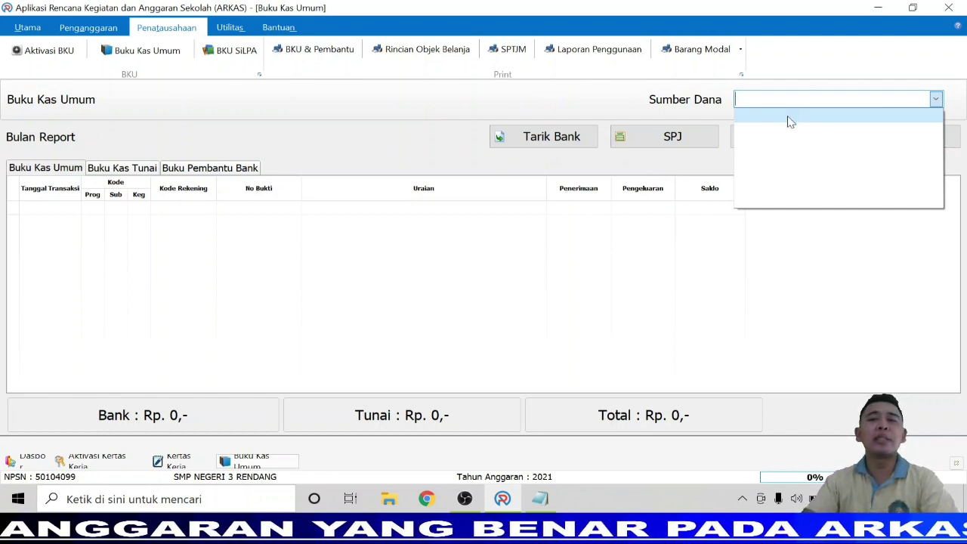
click(229, 50)
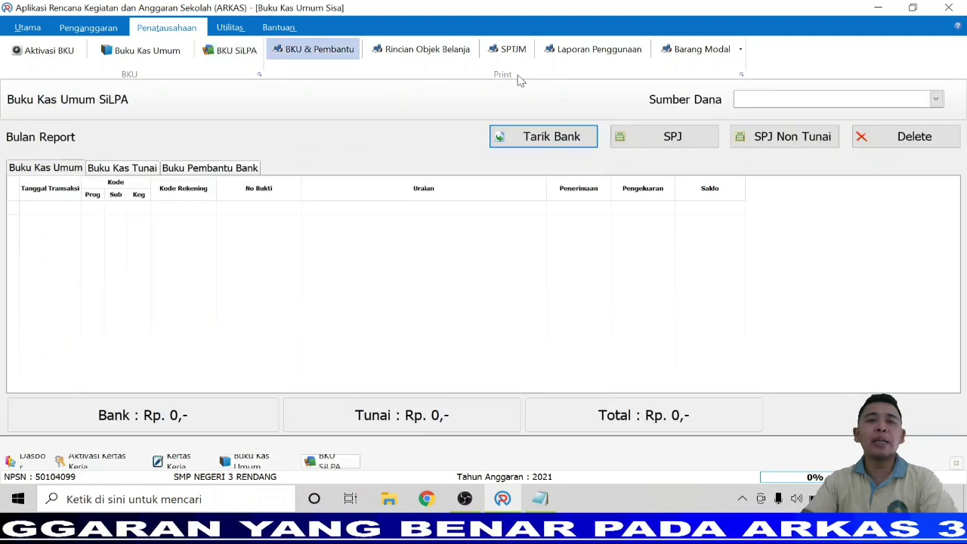
click(815, 100)
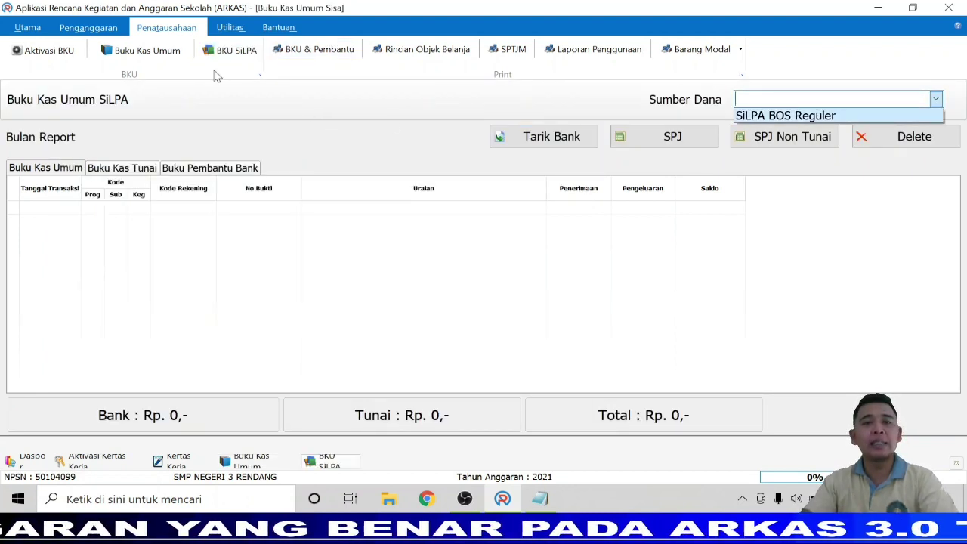
click(155, 48)
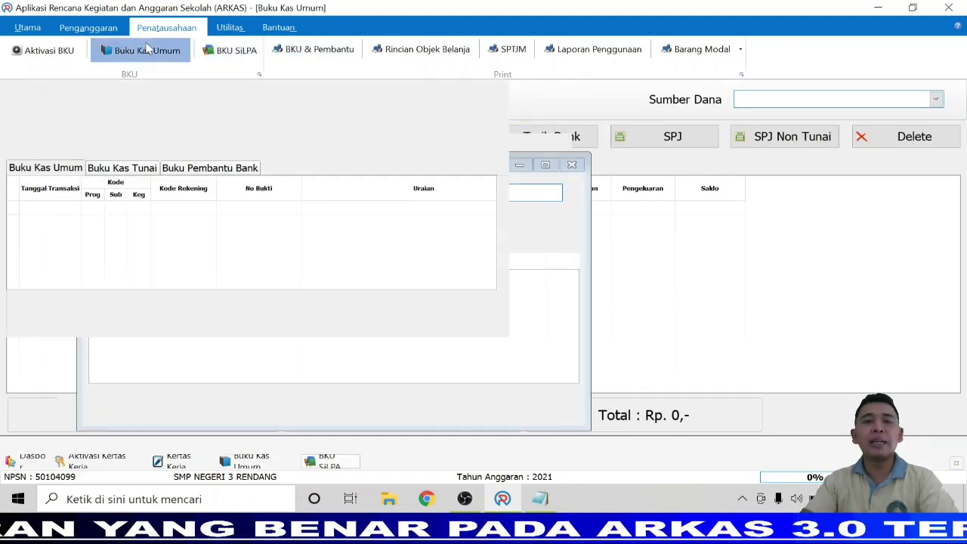
click(903, 104)
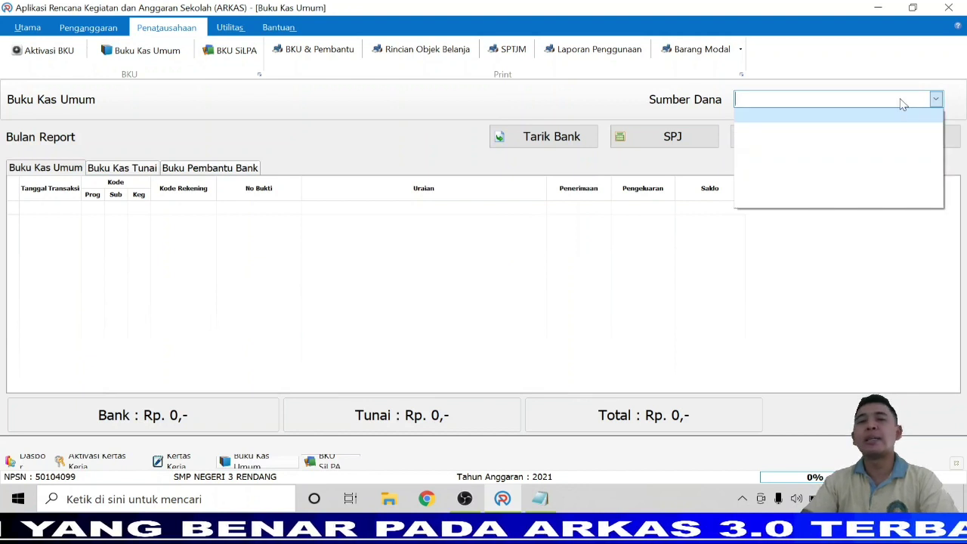